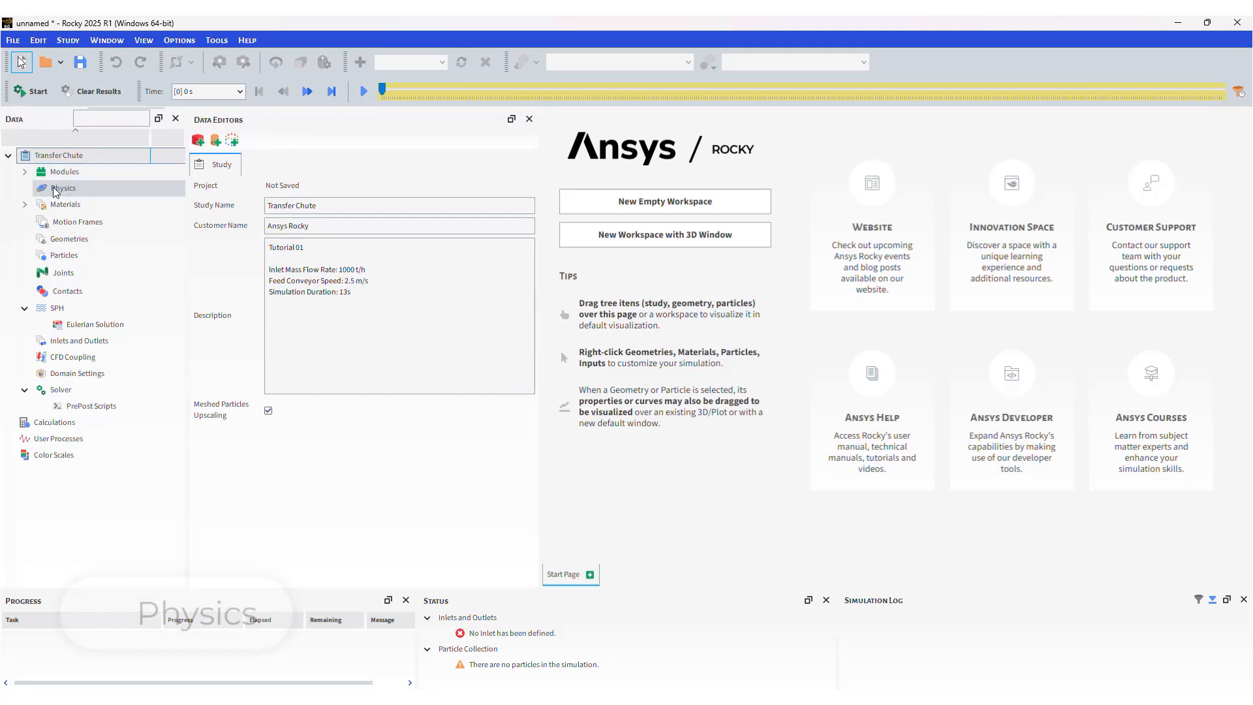
On the Physics Momentum tab, choose Type C: Linear Spring Rolling Limit for rolling resistance.
{"action": "left_click", "coordinate": [167, 191]}
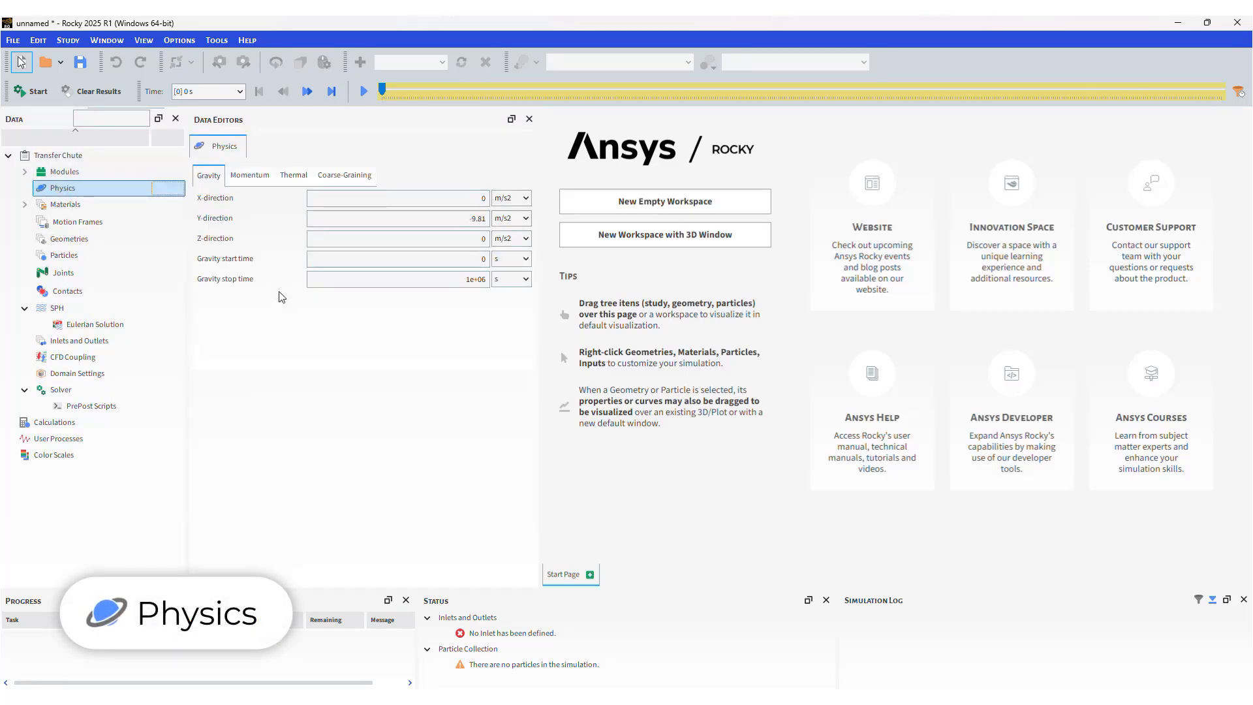
{"action": "left_click", "coordinate": [261, 177]}
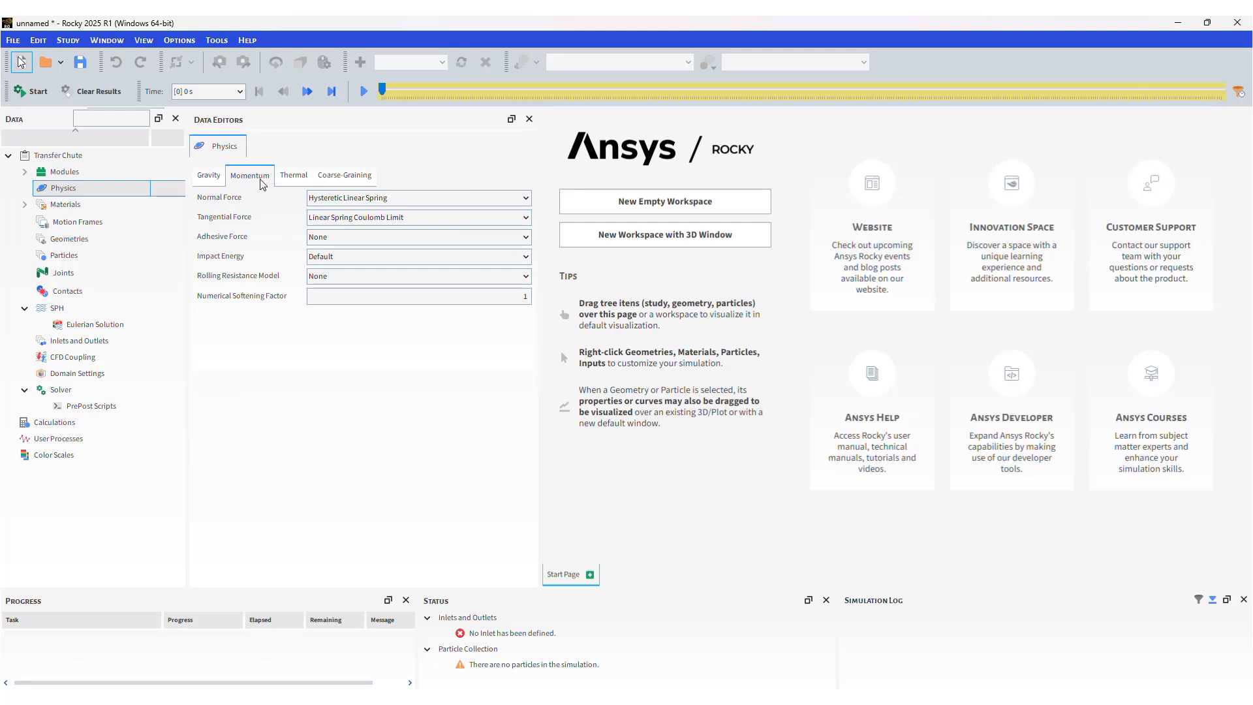
{"action": "left_click", "coordinate": [435, 281]}
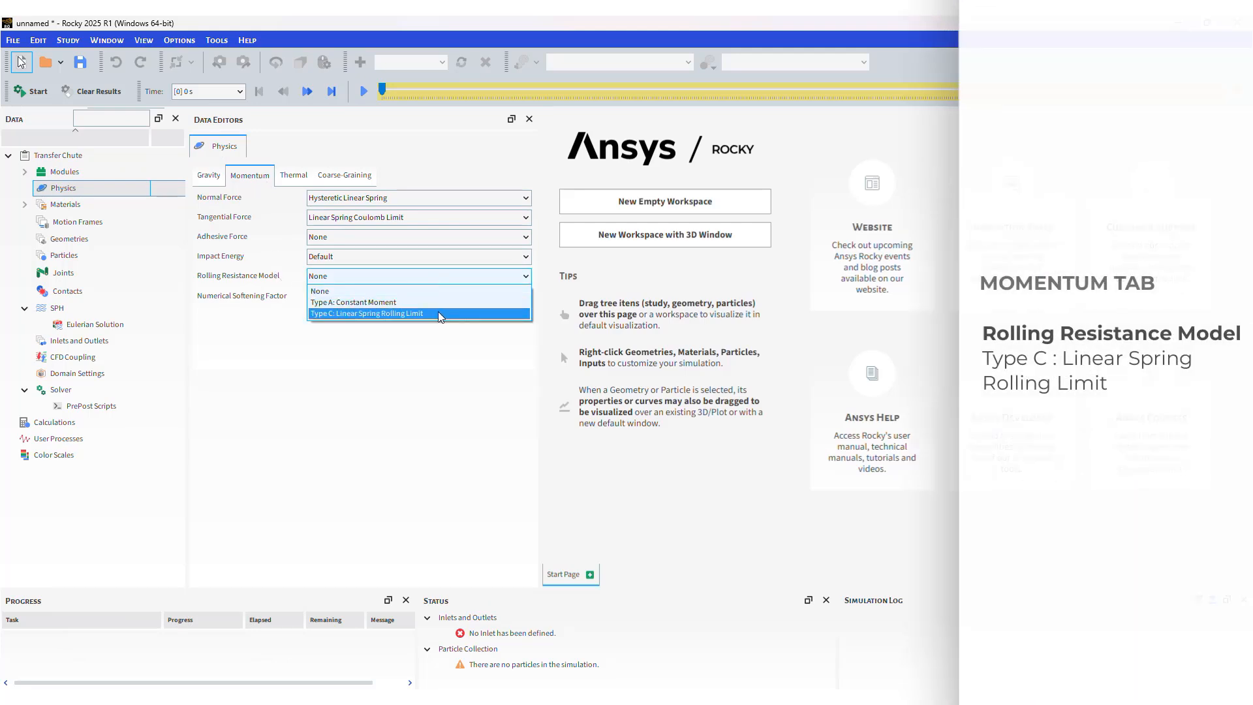
{"action": "left_click", "coordinate": [438, 312]}
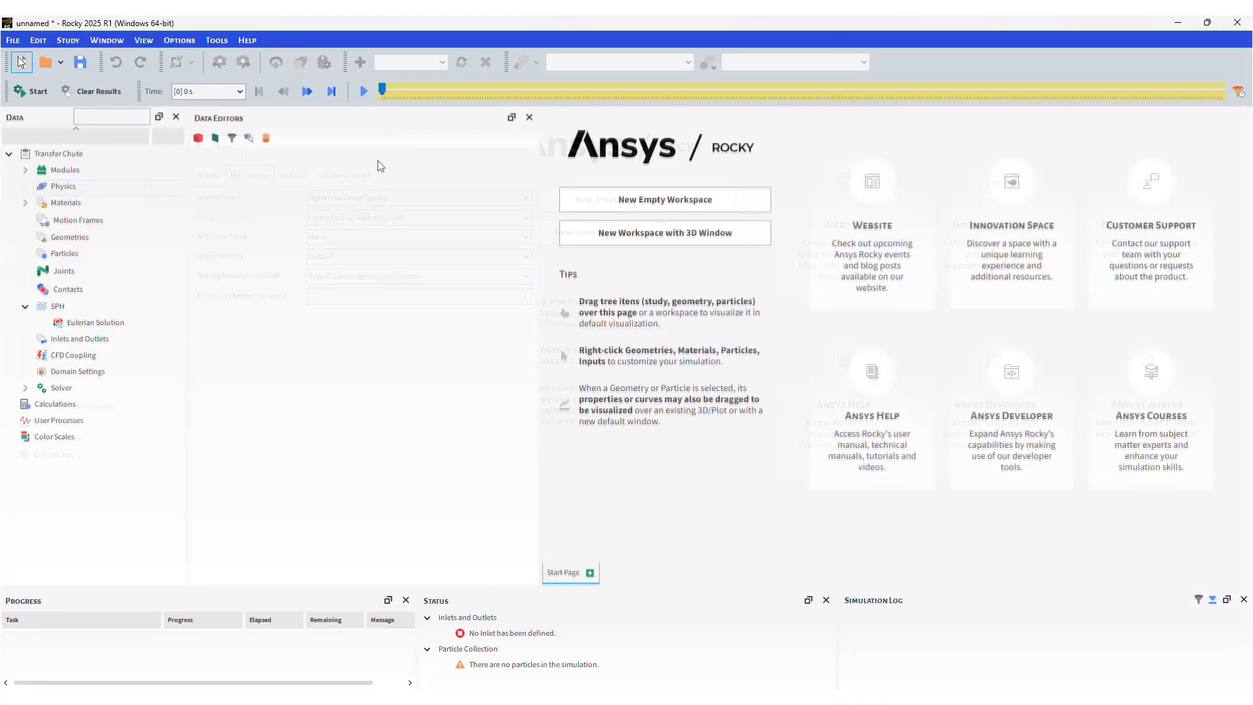
Import all six STL files, from chute.stl onward, as wall geometries.
{"action": "left_click", "coordinate": [138, 241]}
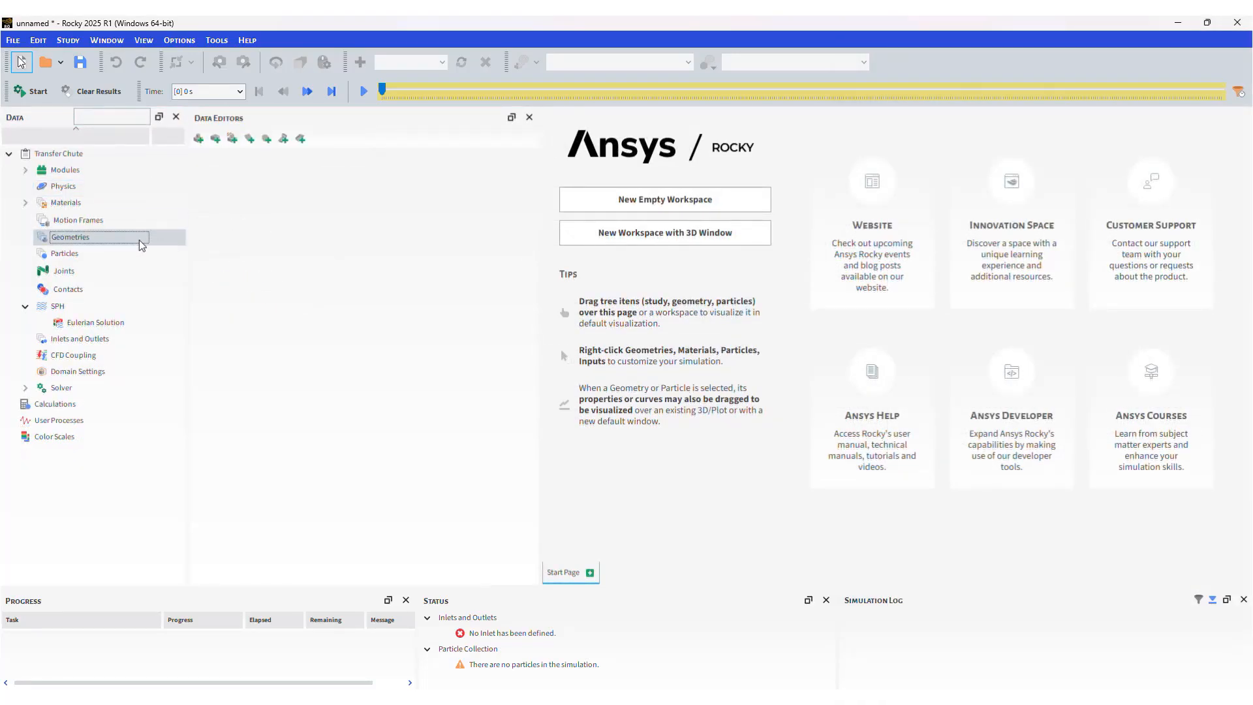
{"action": "right_click", "coordinate": [138, 241]}
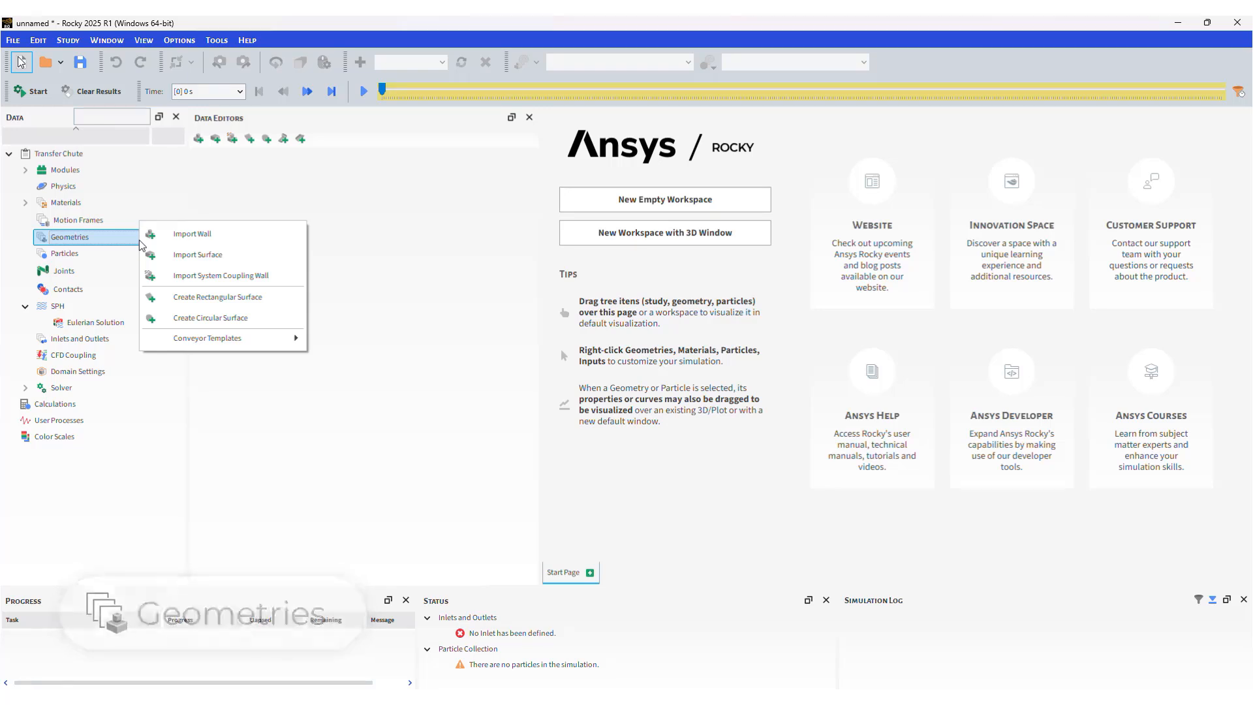
{"action": "left_click", "coordinate": [287, 234]}
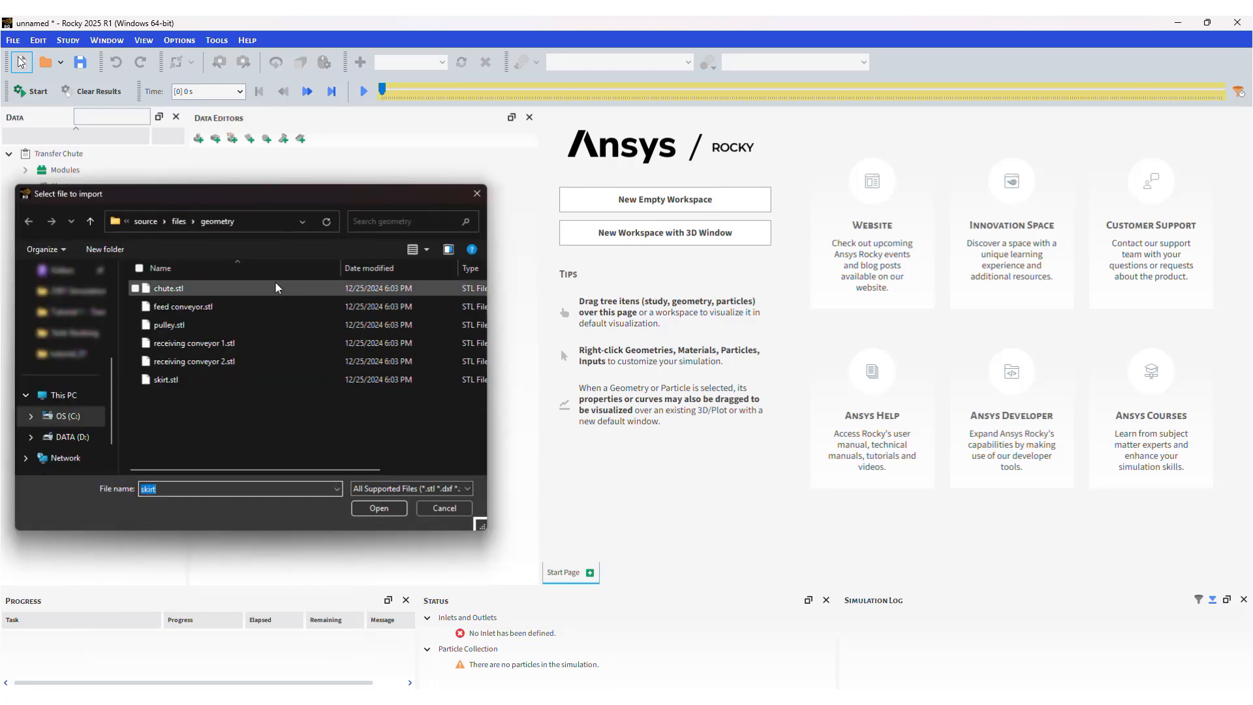
{"action": "left_click", "coordinate": [275, 288]}
{"action": "left_click", "coordinate": [260, 376], "text": "shift"}
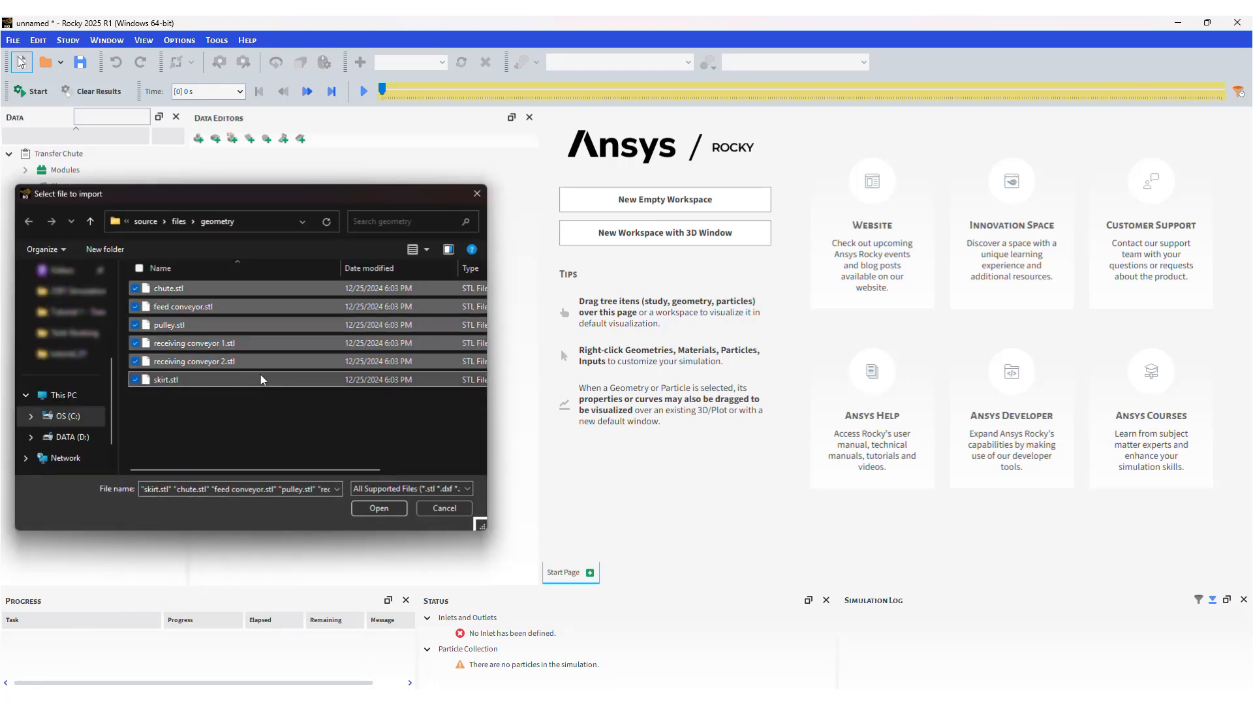
{"action": "left_click", "coordinate": [380, 508]}
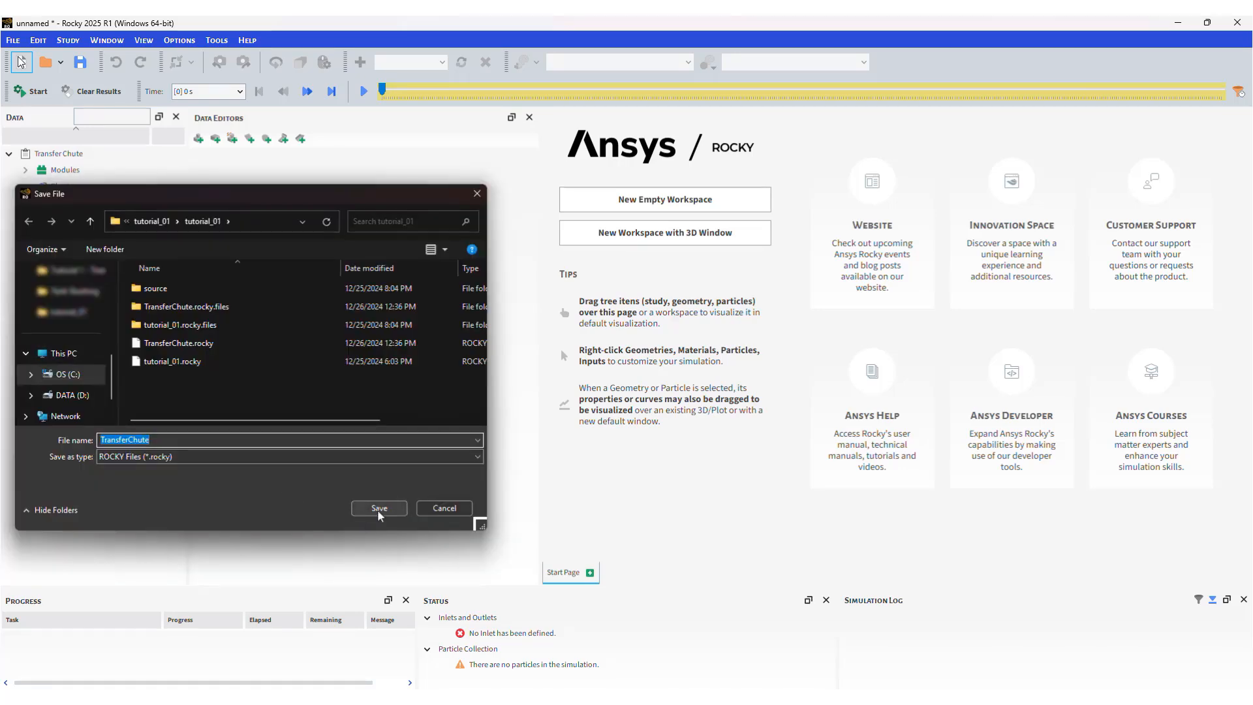
Save the project as TransferChute and confirm the import in millimetres.
{"action": "left_click", "coordinate": [378, 509]}
{"action": "left_click", "coordinate": [661, 299]}
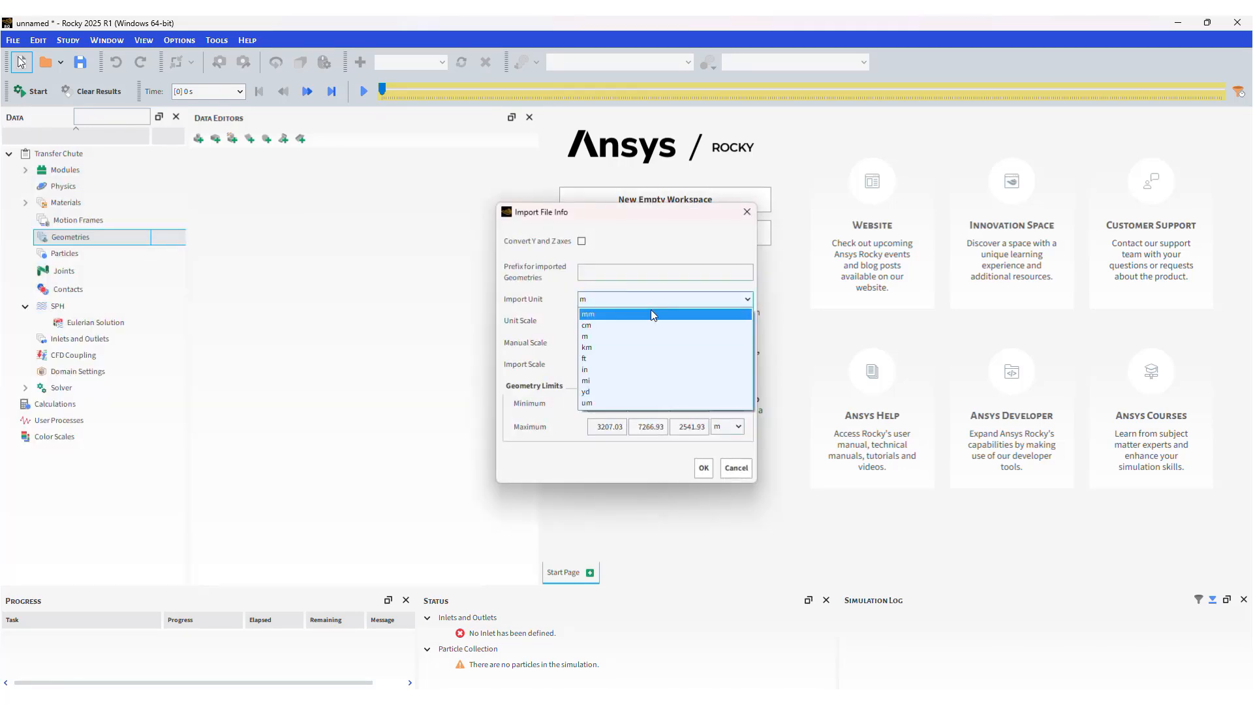
{"action": "left_click", "coordinate": [652, 311]}
{"action": "left_click", "coordinate": [704, 468]}
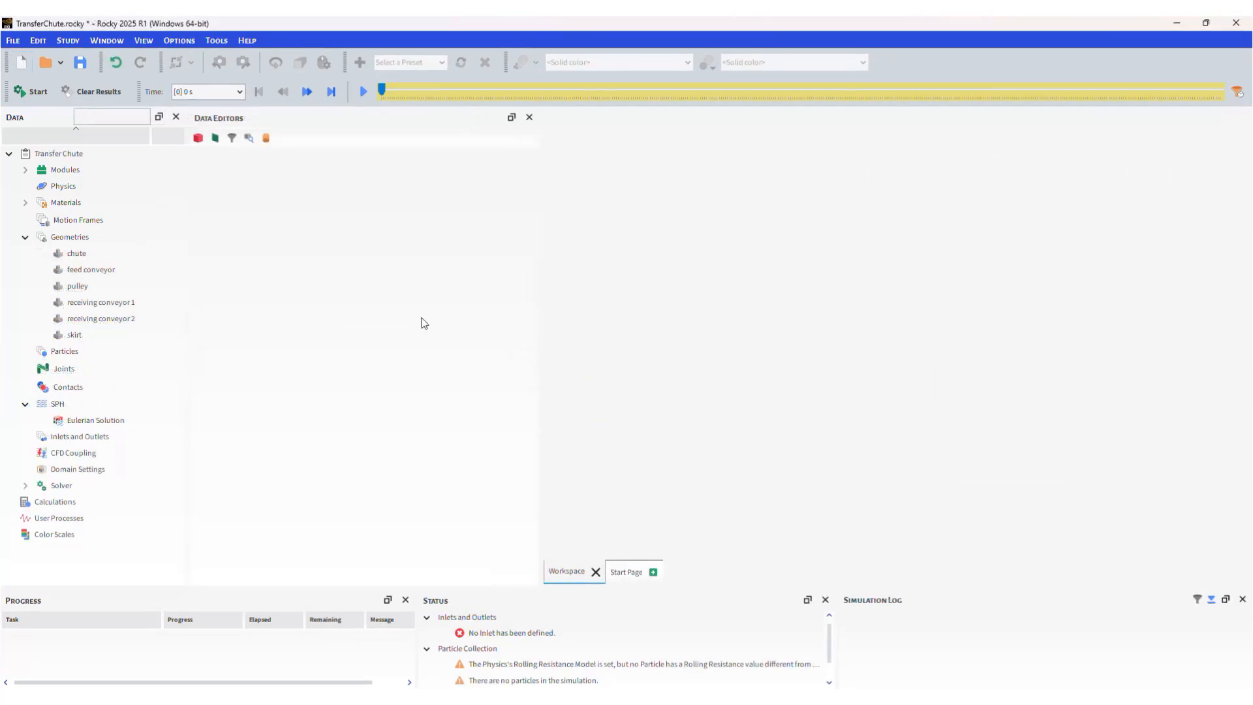
Show the geometries in a new maximized 3D view, orbiting and panning the model.
{"action": "left_click_drag", "start_coordinate": [111, 236], "coordinate": [690, 253]}
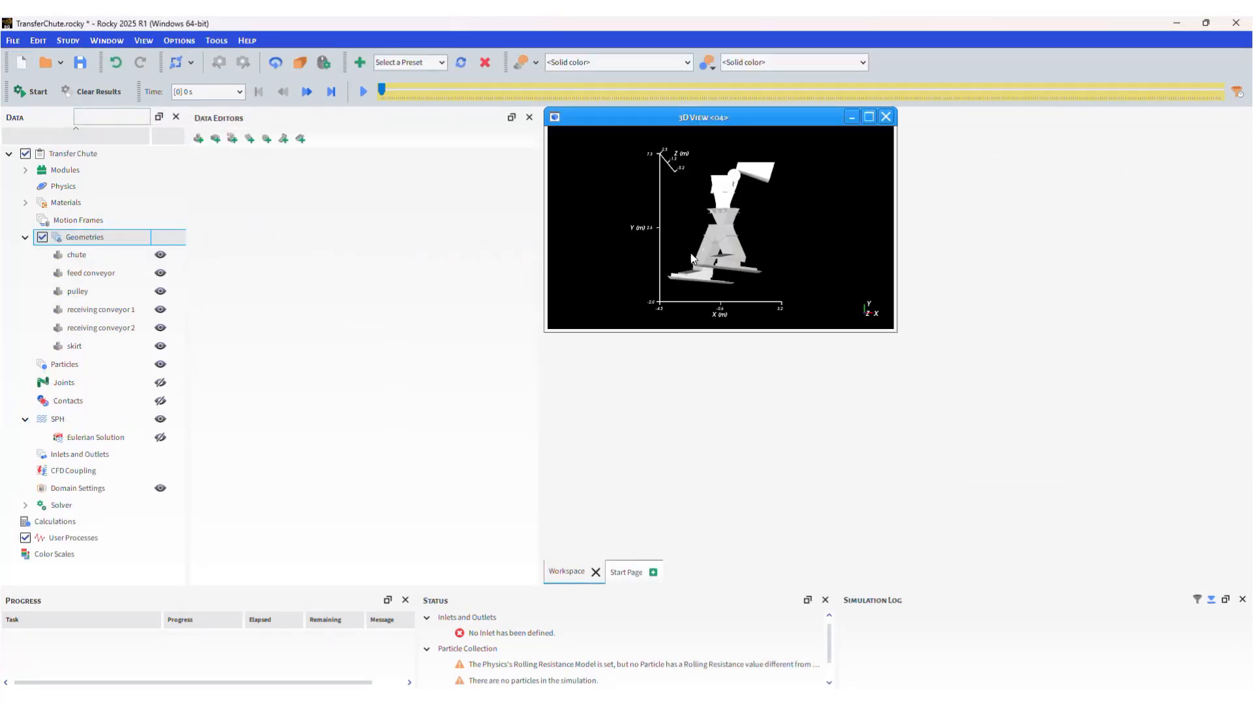
{"action": "left_click", "coordinate": [868, 117]}
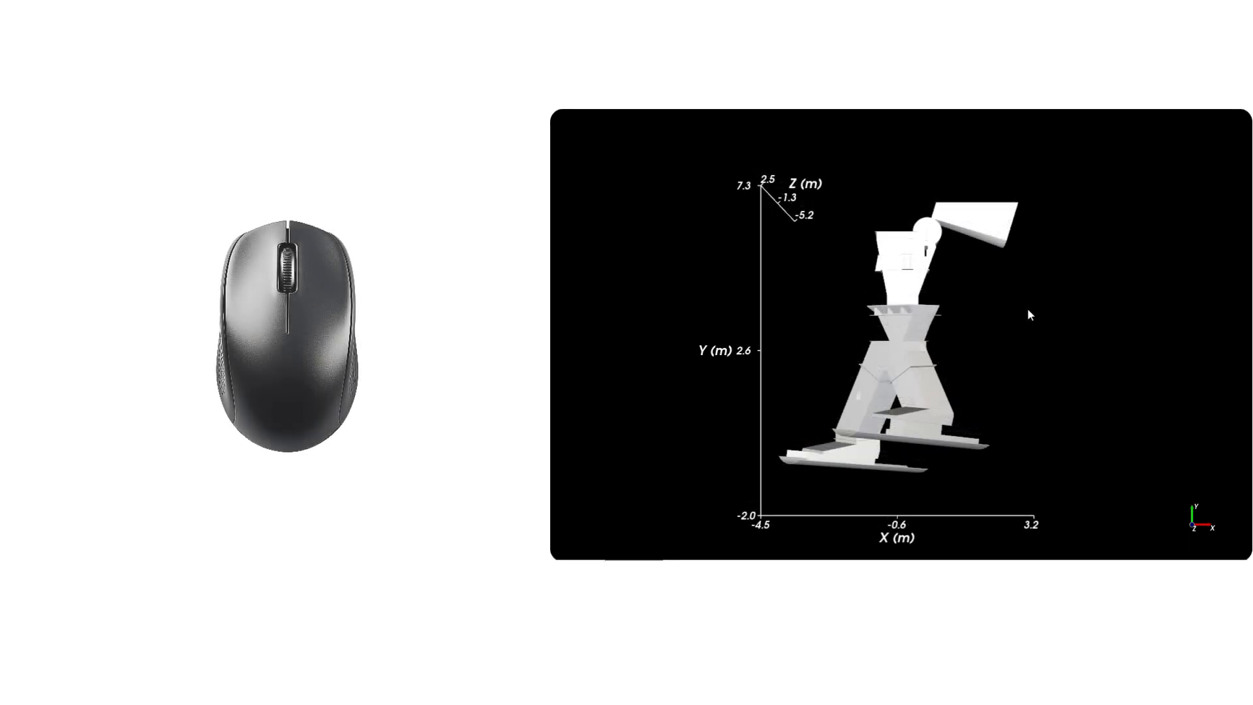
{"action": "mouse_move", "coordinate": [834, 313]}
{"action": "left_mouse_down"}
{"action": "mouse_move", "coordinate": [960, 319]}
{"action": "mouse_move", "coordinate": [848, 320]}
{"action": "left_mouse_up"}
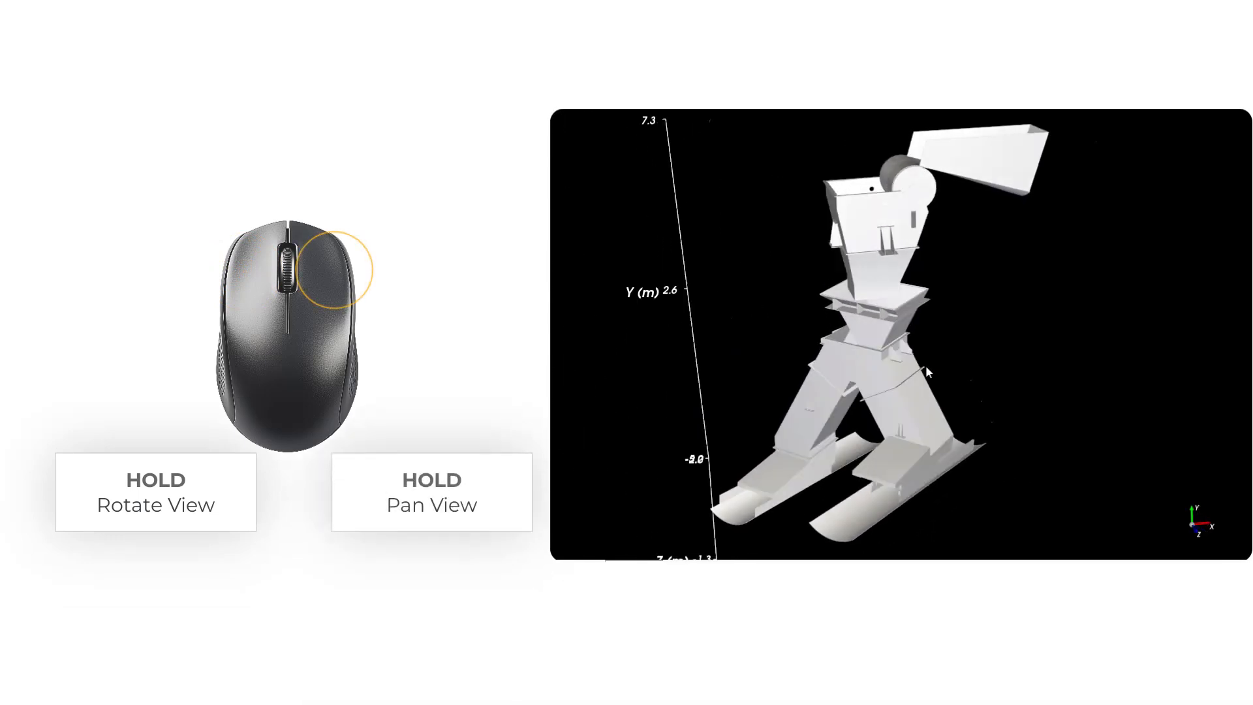
{"action": "mouse_move", "coordinate": [926, 366]}
{"action": "right_mouse_down"}
{"action": "mouse_move", "coordinate": [1077, 382]}
{"action": "mouse_move", "coordinate": [926, 360]}
{"action": "right_mouse_up"}
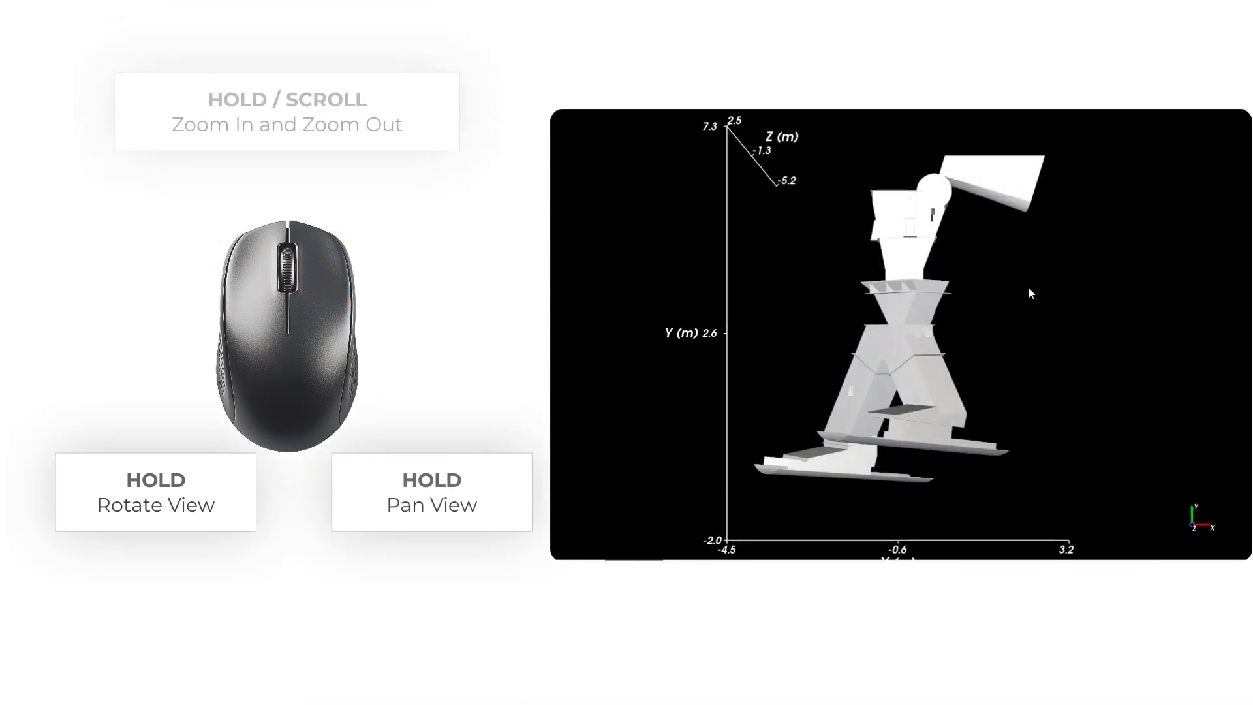
Zoom in and out, fit the model with R, and view it along X, Y and Z.
{"action": "scroll", "coordinate": [1028, 288], "scroll_direction": "up", "scroll_amount": 5}
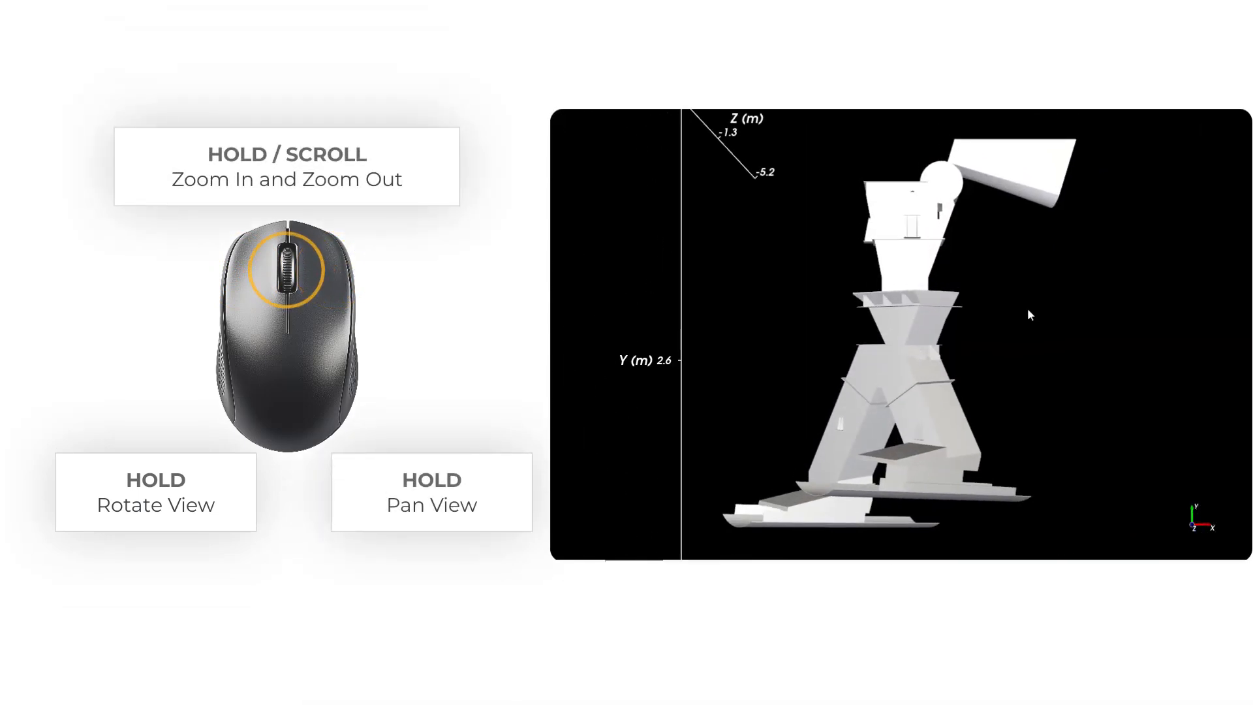
{"action": "scroll", "coordinate": [1029, 314], "scroll_direction": "down", "scroll_amount": 5}
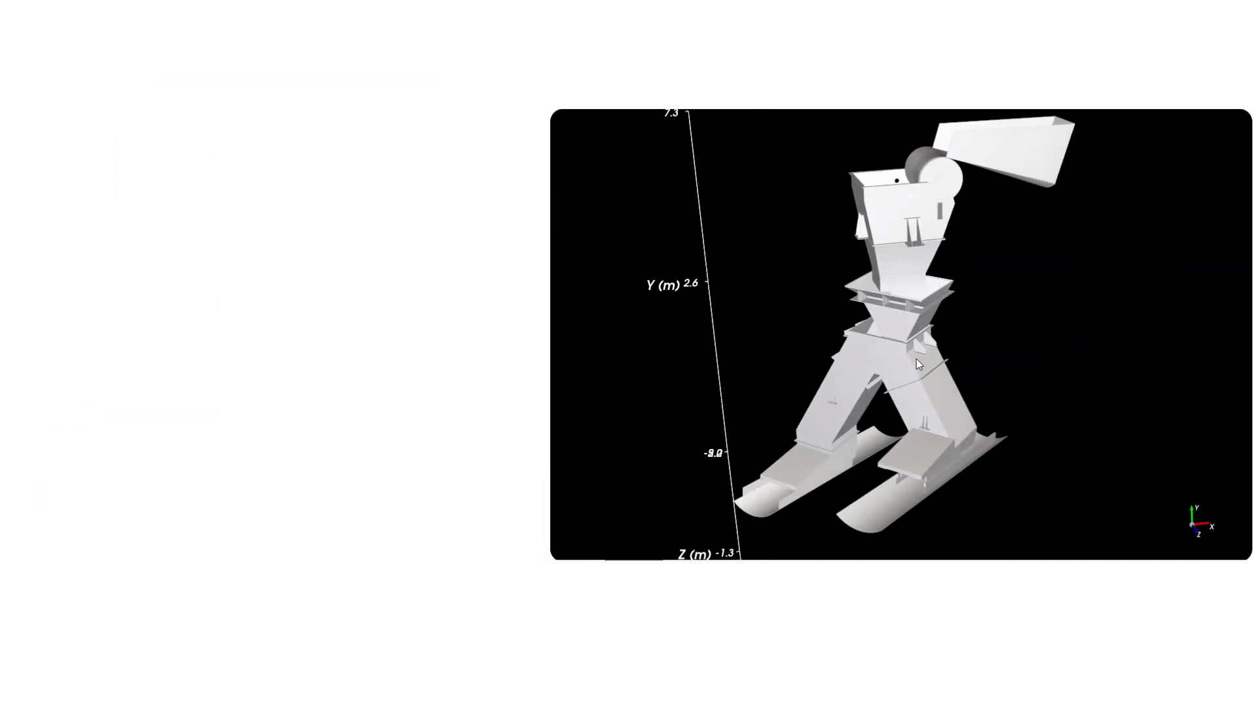
{"action": "key", "text": "r"}
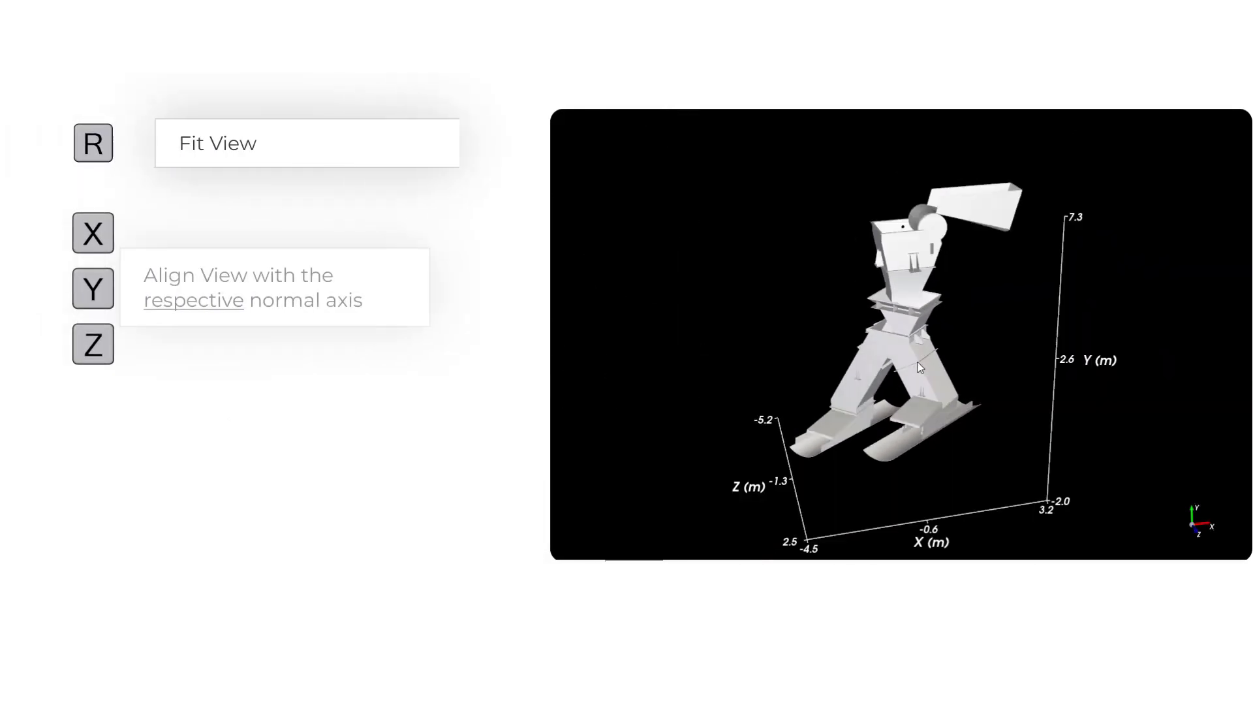
{"action": "key", "text": "x"}
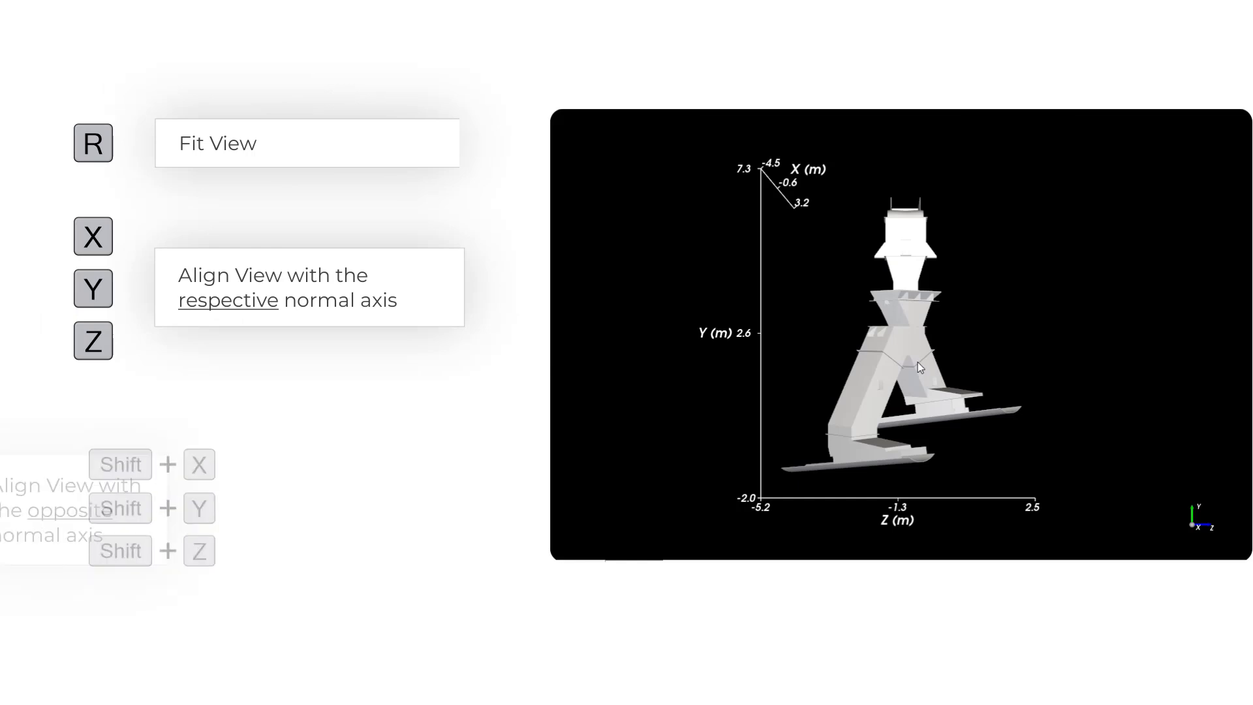
{"action": "key", "text": "y"}
{"action": "key", "text": "z"}
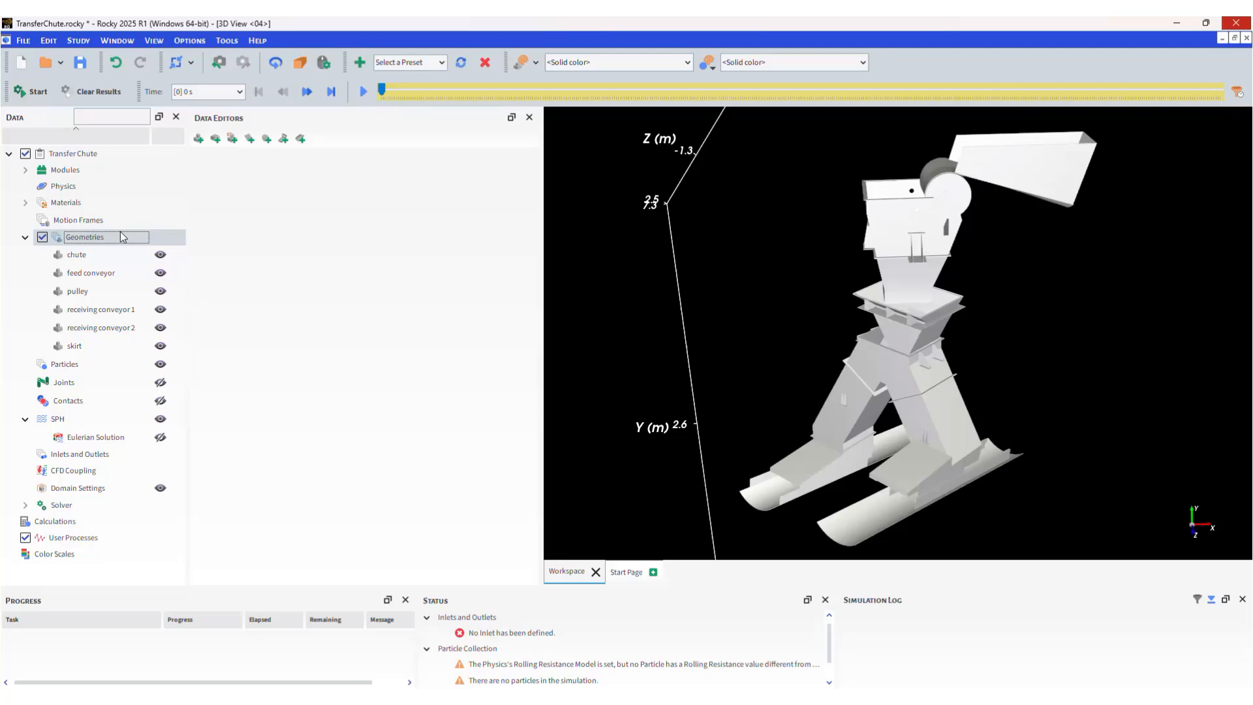
Add a rectangular surface geometry named Inlet Surface.
{"action": "right_click", "coordinate": [122, 236]}
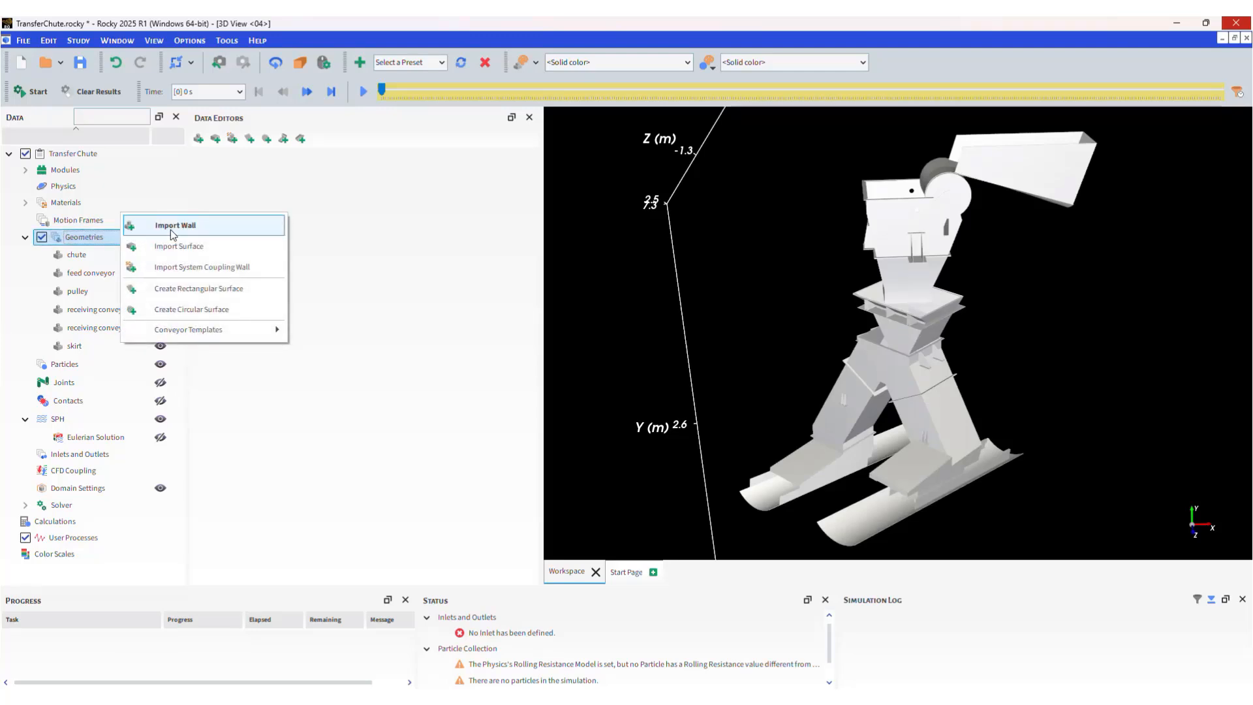
{"action": "left_click", "coordinate": [210, 288]}
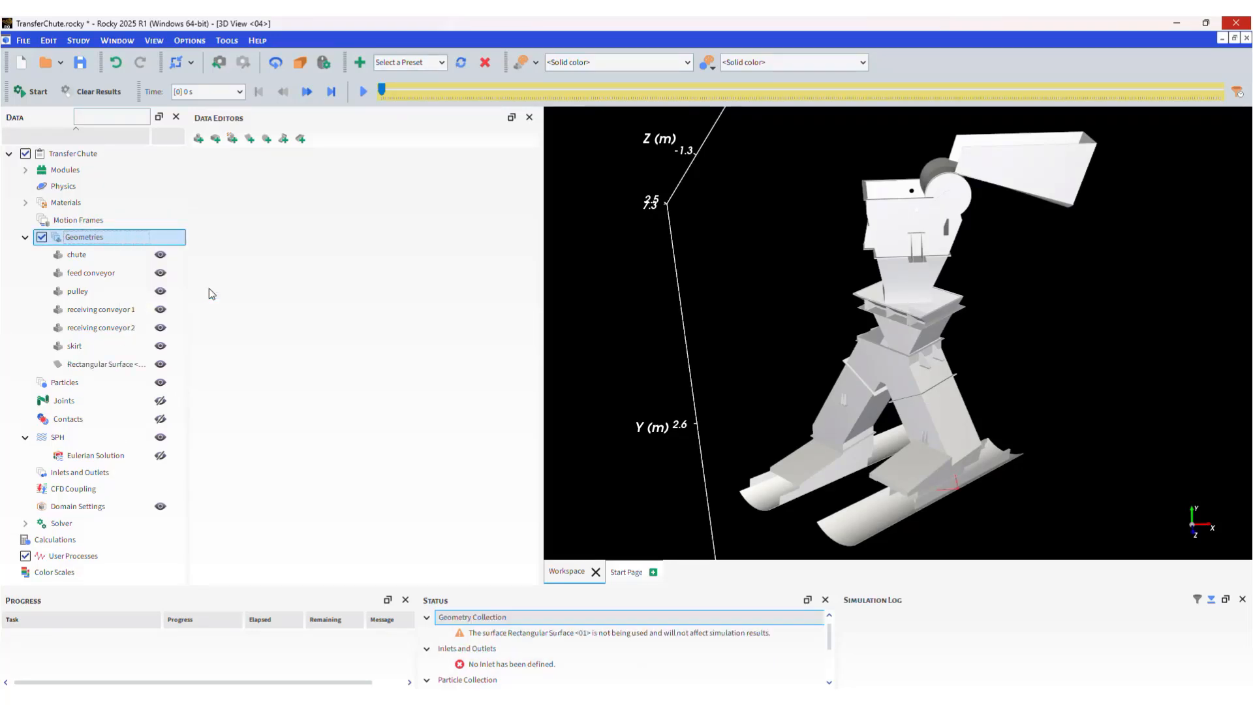
{"action": "left_click", "coordinate": [98, 365]}
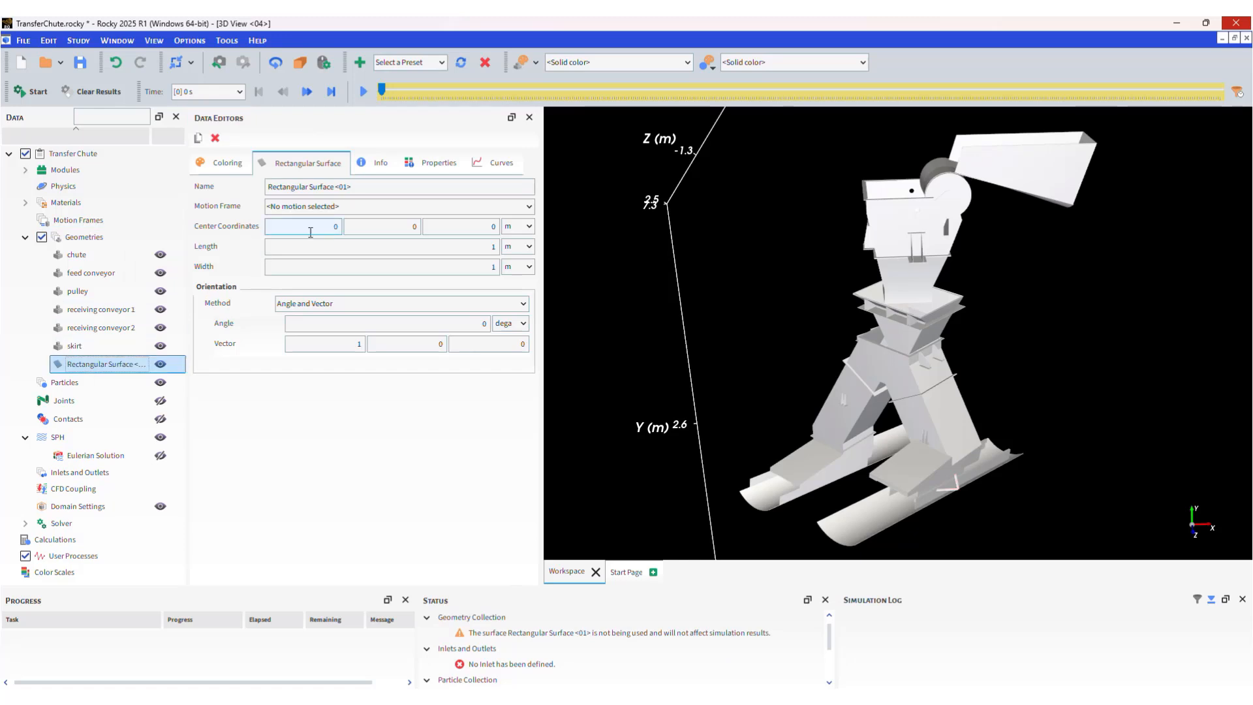
{"action": "left_click_drag", "start_coordinate": [356, 188], "coordinate": [238, 191]}
{"action": "type", "text": "Inlet Sur"}
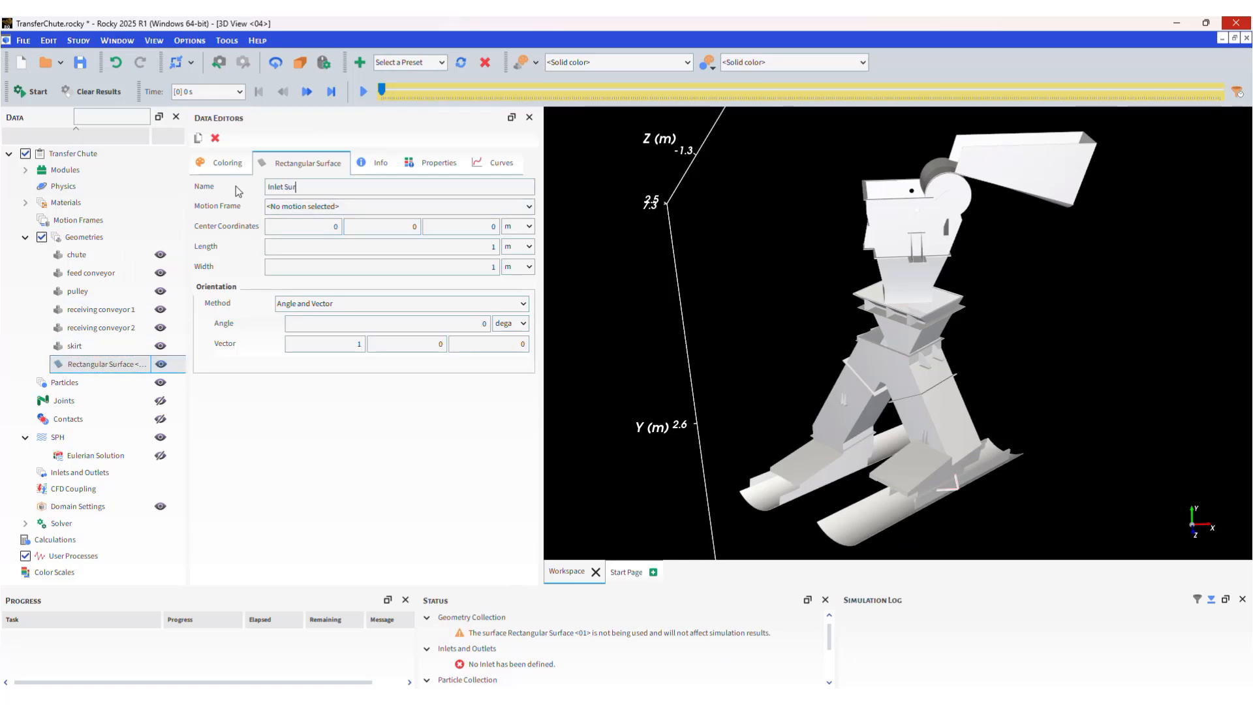
{"action": "type", "text": "face"}
{"action": "key", "text": "Tab"}
{"action": "key", "text": "Tab"}
Centre it at 2.5, 6.5, -1.08 with size 0.4 × 0.6 m, rotated 270° about Z.
{"action": "type", "text": "2.5"}
{"action": "key", "text": "Tab"}
{"action": "type", "text": "6"}
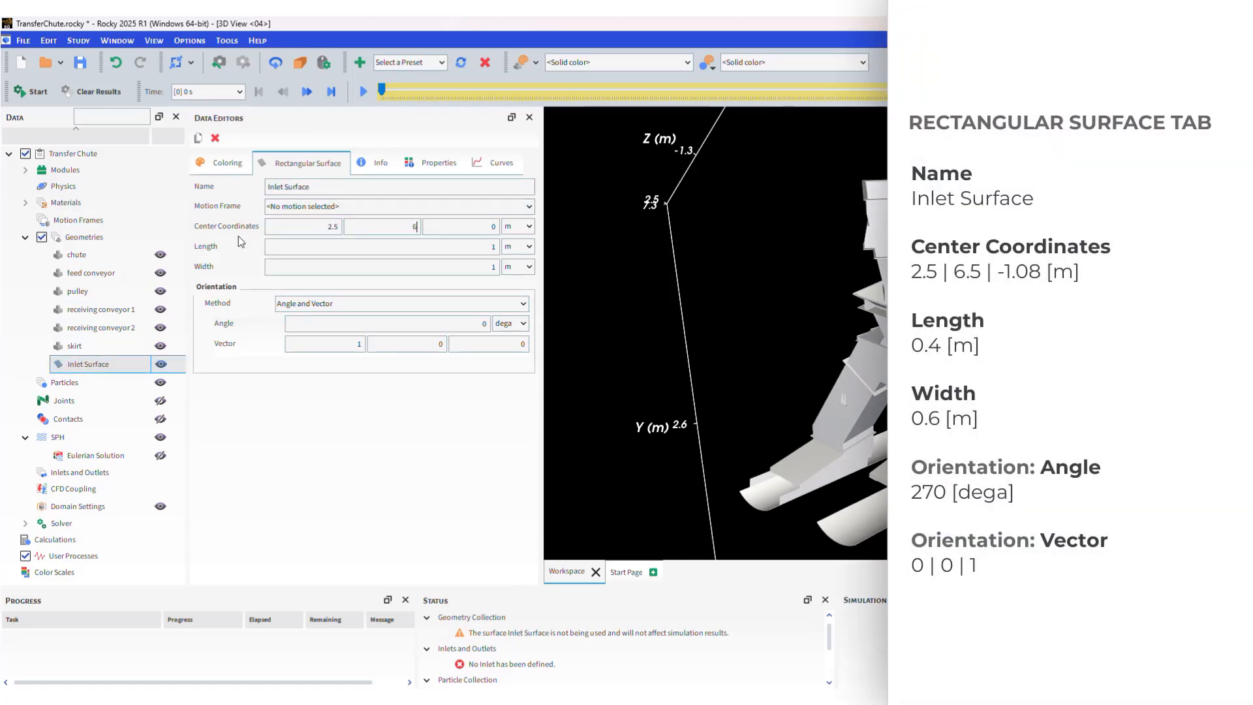
{"action": "type", "text": "-1.0"}
{"action": "type", "text": "0.4"}
{"action": "key", "text": "Tab"}
{"action": "key", "text": "Tab"}
{"action": "type", "text": "0.6"}
{"action": "key", "text": "Tab"}
{"action": "key", "text": "Tab"}
{"action": "key", "text": "Tab"}
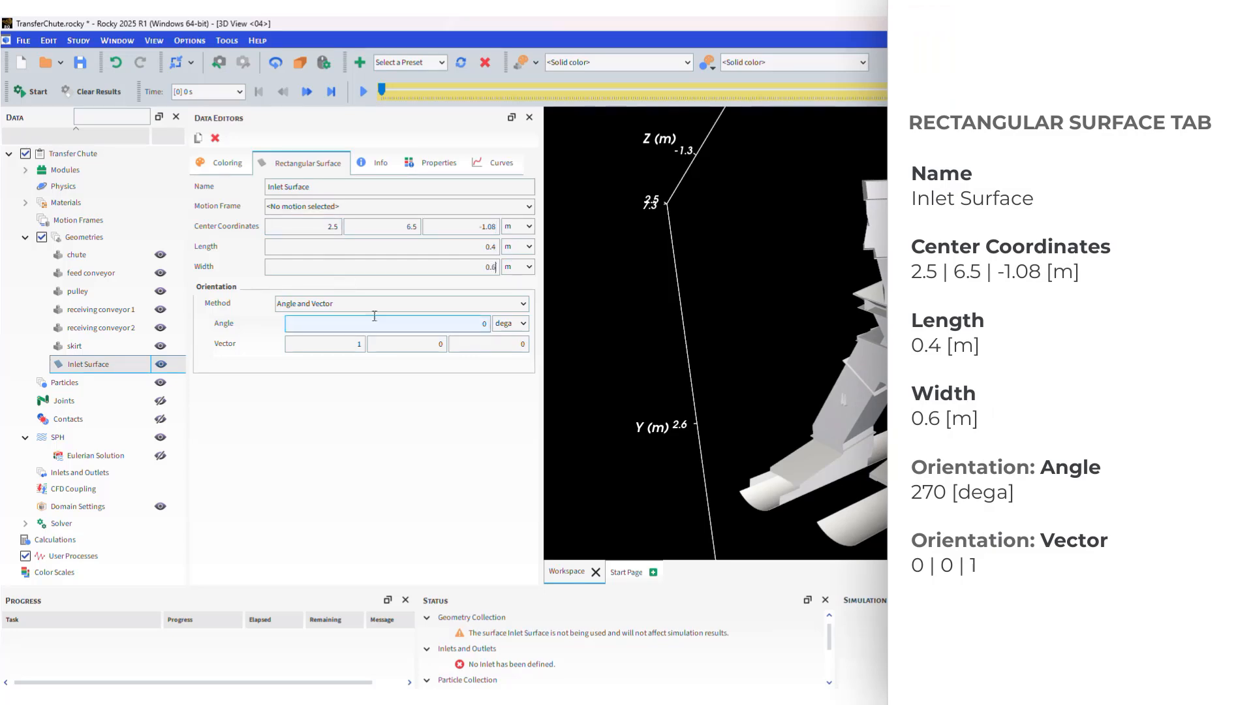
{"action": "type", "text": "270"}
{"action": "key", "text": "Tab"}
{"action": "key", "text": "Tab"}
{"action": "type", "text": "1"}
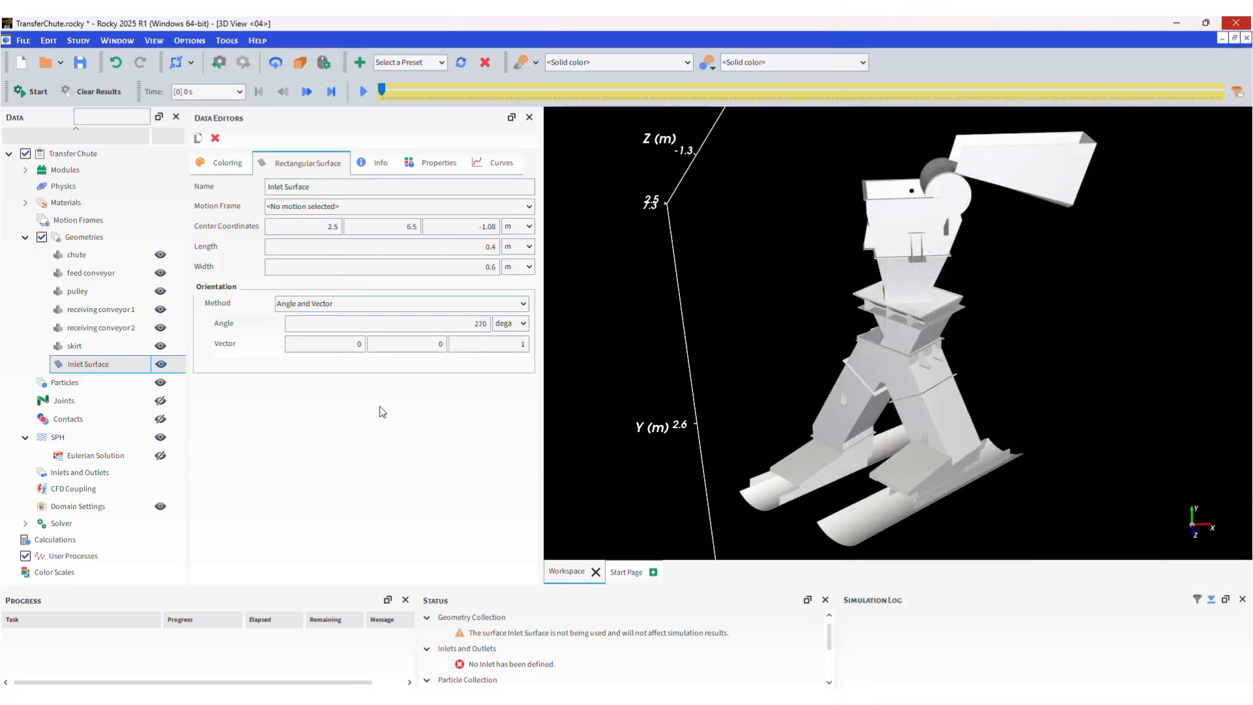
Make the skirt semi-transparent and orbit the view around the chute and pulley.
{"action": "left_click", "coordinate": [133, 348]}
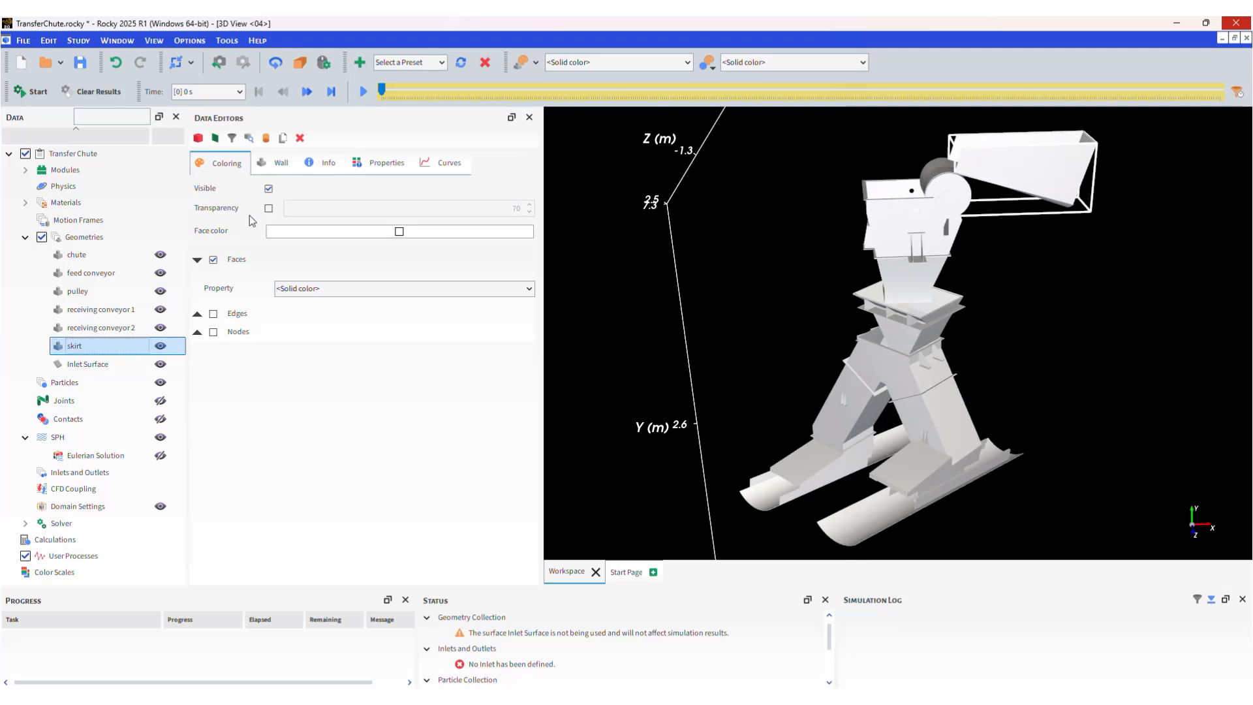
{"action": "left_click", "coordinate": [269, 206]}
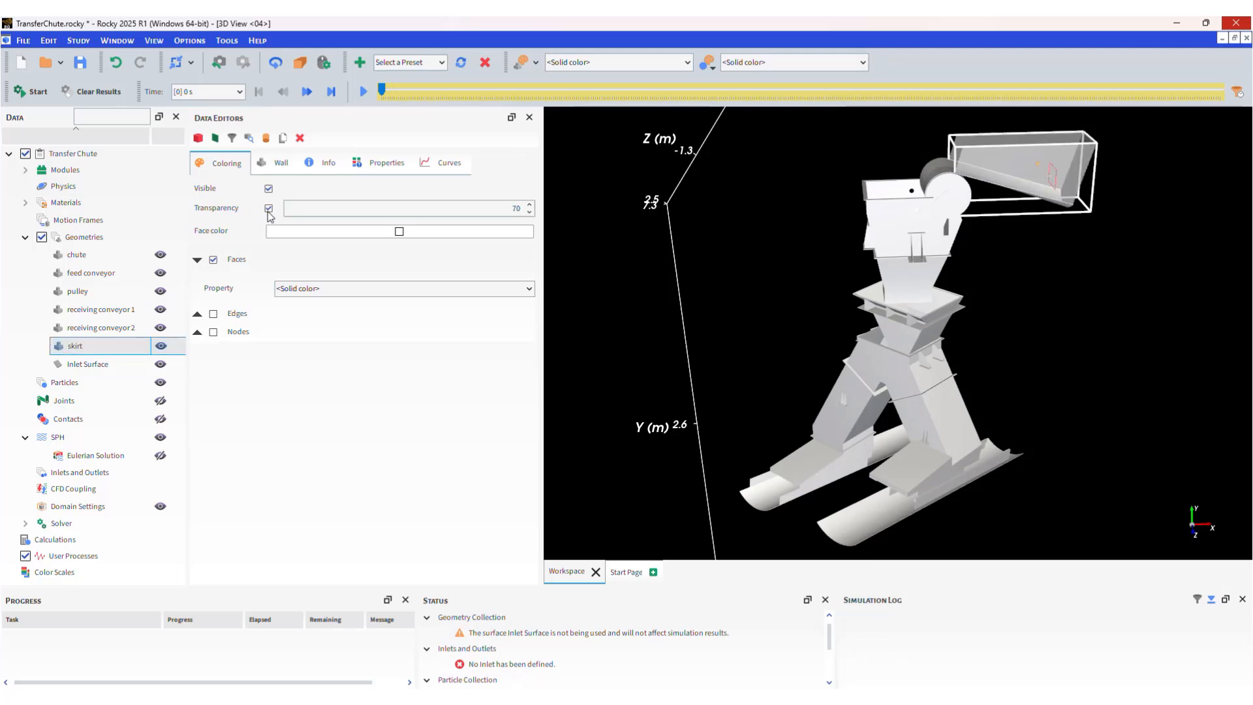
{"action": "left_click", "coordinate": [85, 364]}
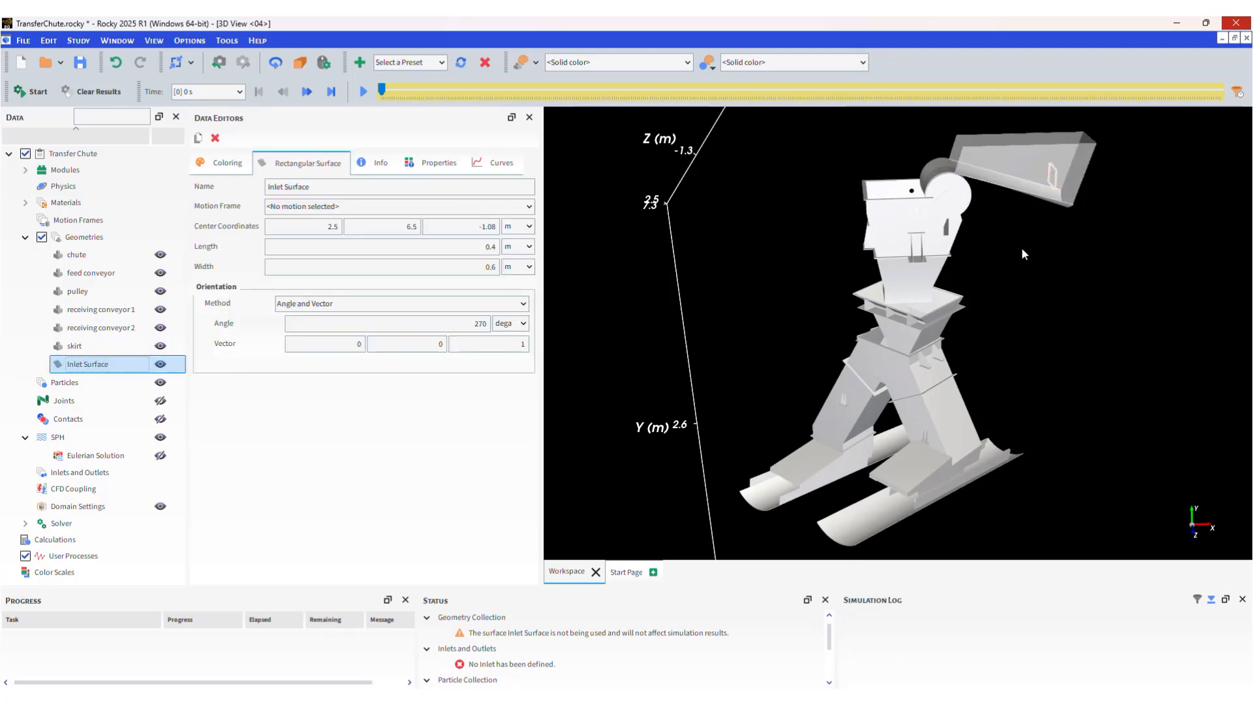
{"action": "scroll", "coordinate": [985, 287], "scroll_direction": "up", "scroll_amount": 6}
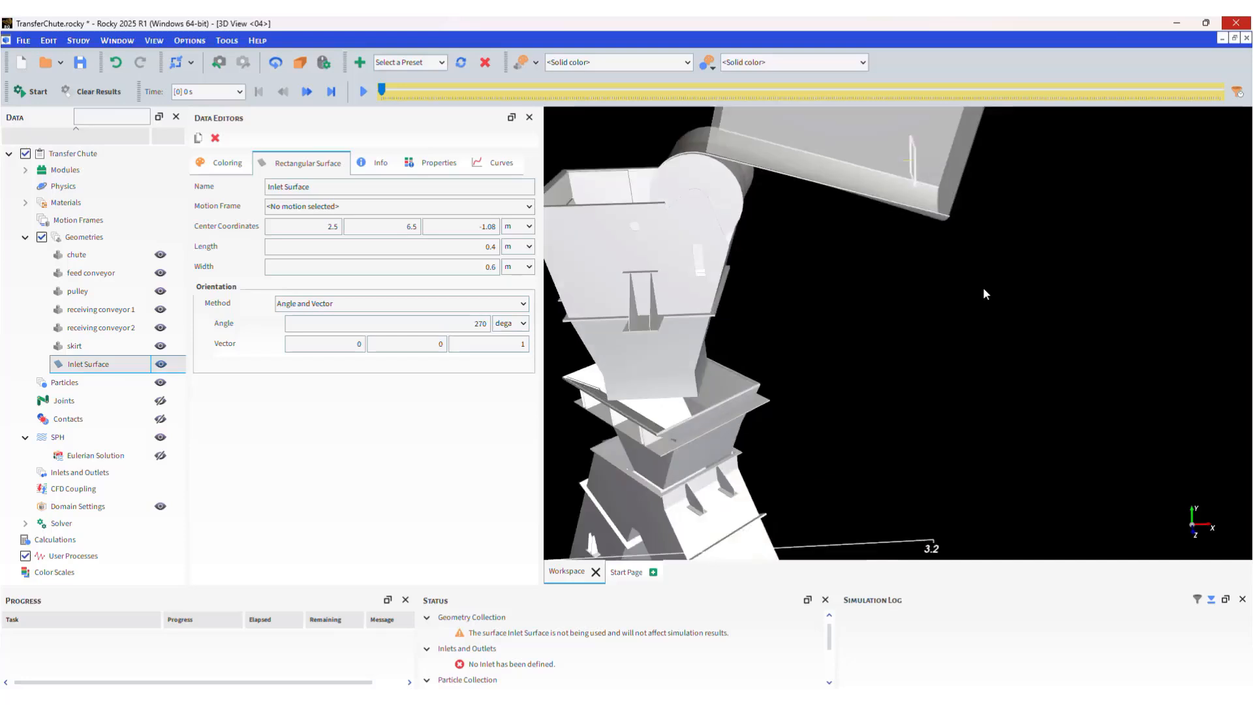
{"action": "left_click_drag", "start_coordinate": [987, 363], "coordinate": [950, 359]}
{"action": "left_click_drag", "start_coordinate": [950, 361], "coordinate": [1017, 354]}
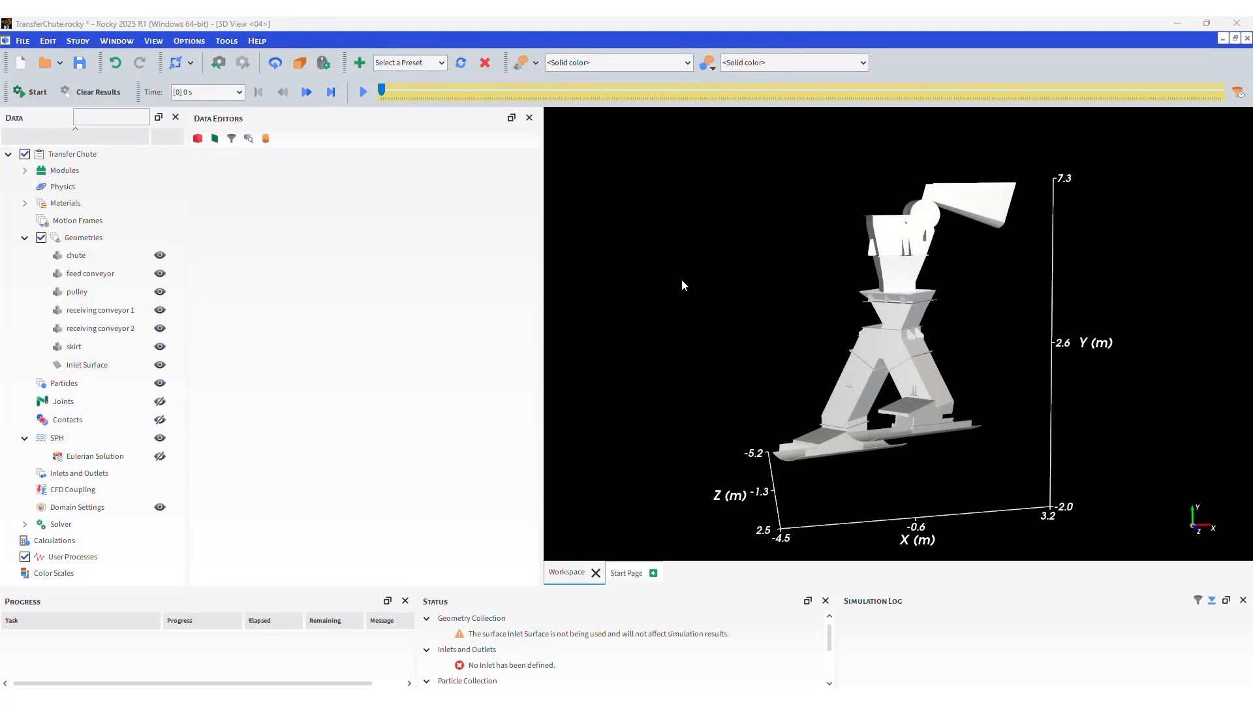
Change the 3D view's background colour.
{"action": "right_click", "coordinate": [683, 285]}
{"action": "mouse_move", "coordinate": [711, 292]}
{"action": "mouse_move", "coordinate": [923, 293]}
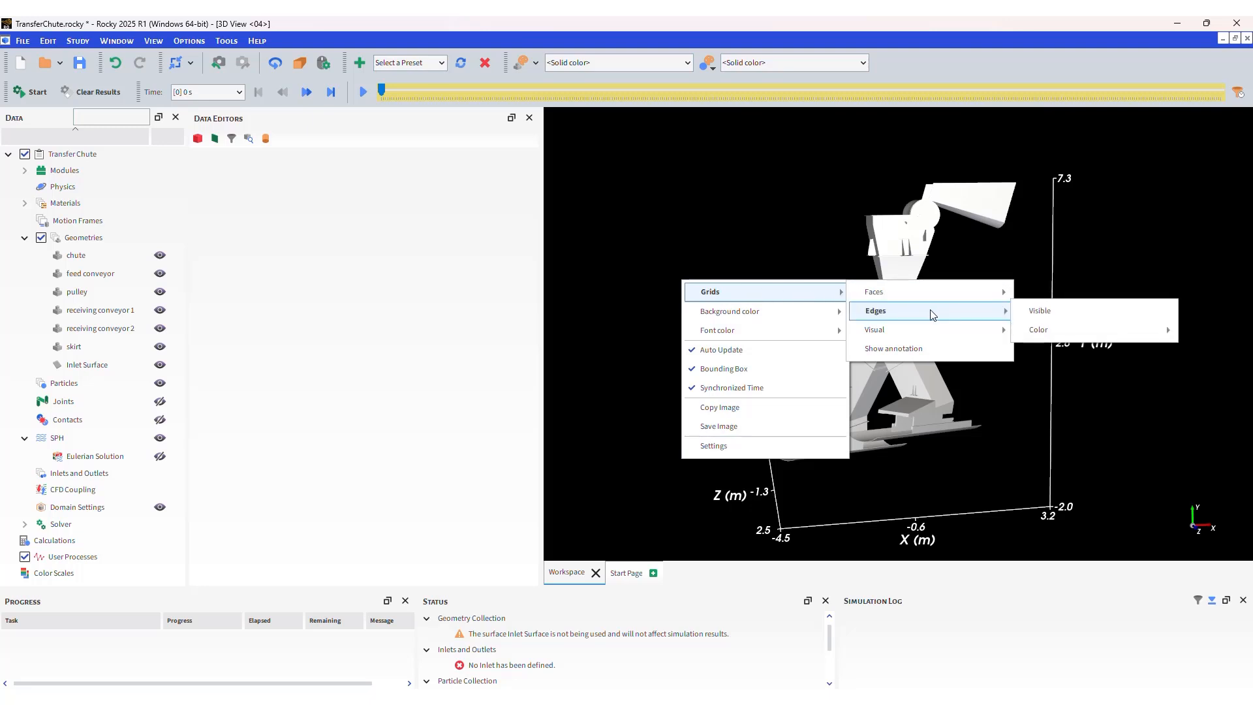
{"action": "mouse_move", "coordinate": [932, 331]}
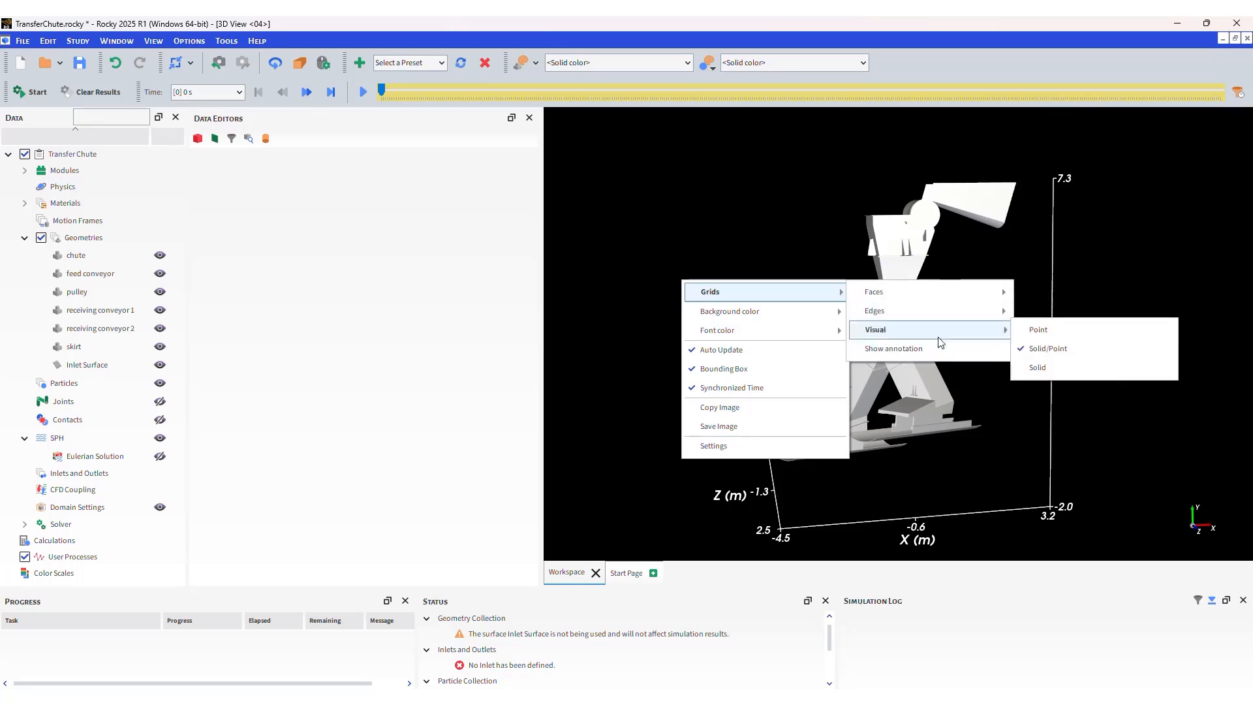
{"action": "mouse_move", "coordinate": [820, 312]}
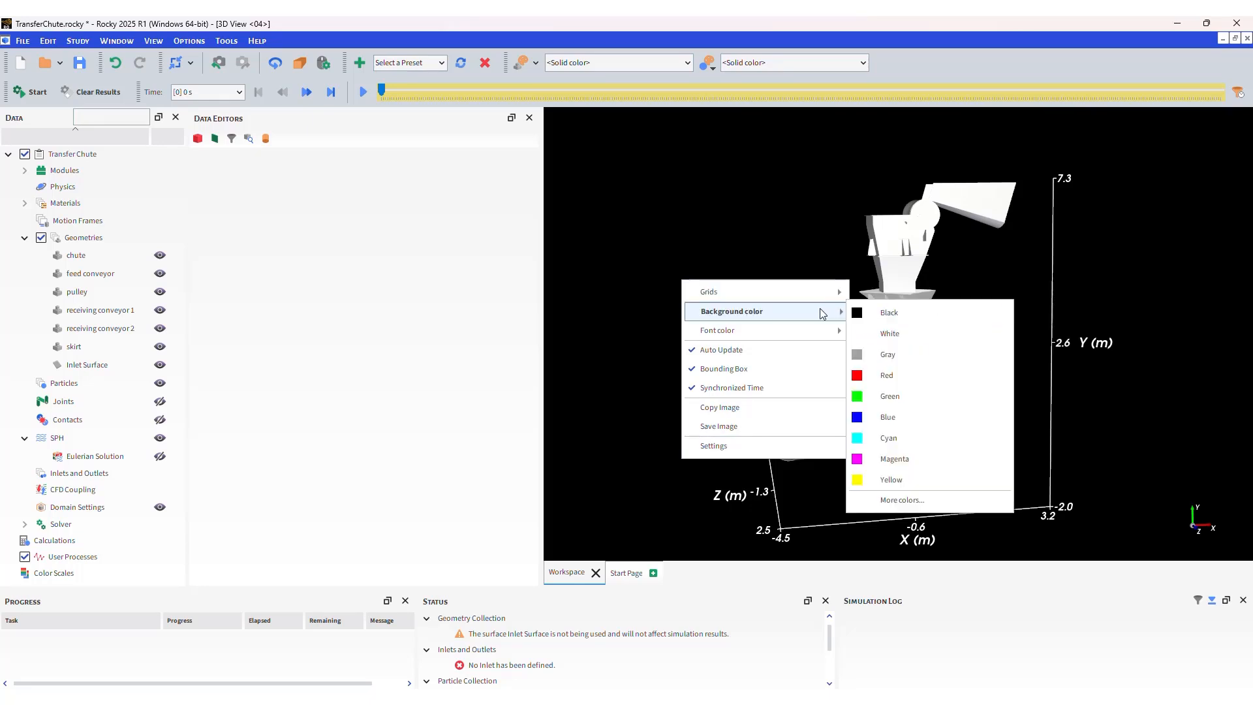
{"action": "left_click", "coordinate": [918, 332]}
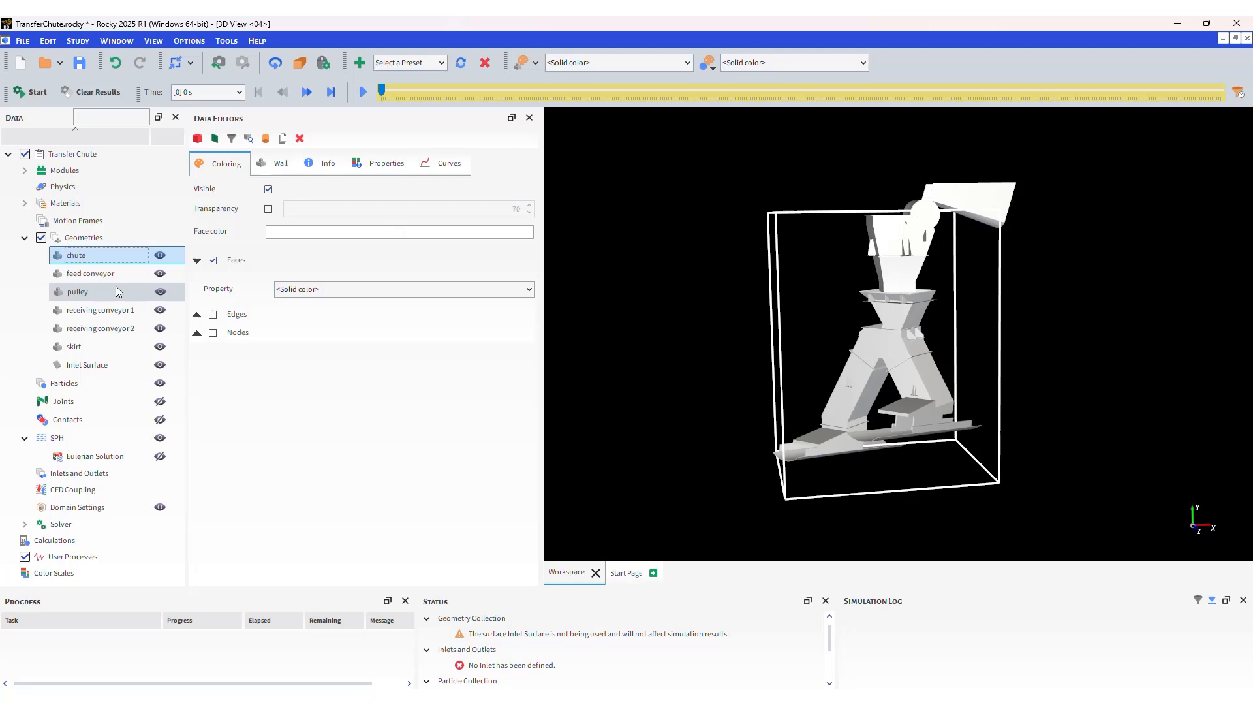
Turn on transparency for all six wall geometries and set it to 70.
{"action": "left_click", "coordinate": [126, 348], "text": "shift"}
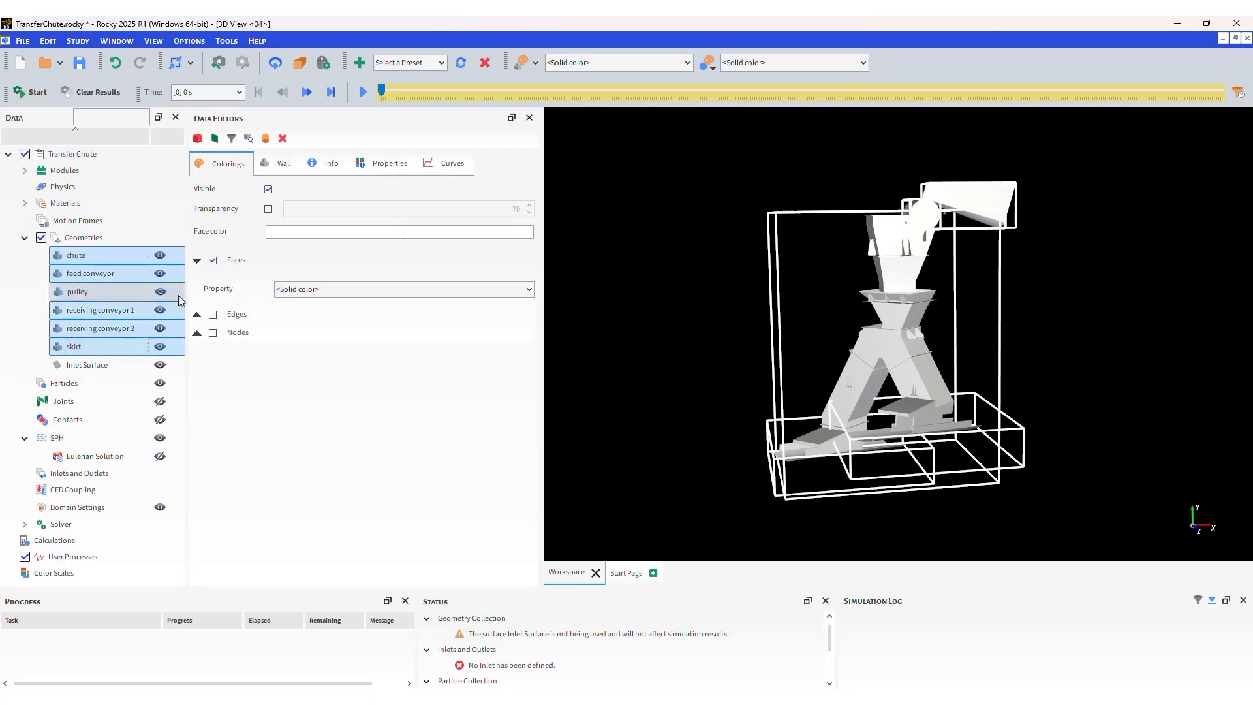
{"action": "left_click", "coordinate": [268, 210]}
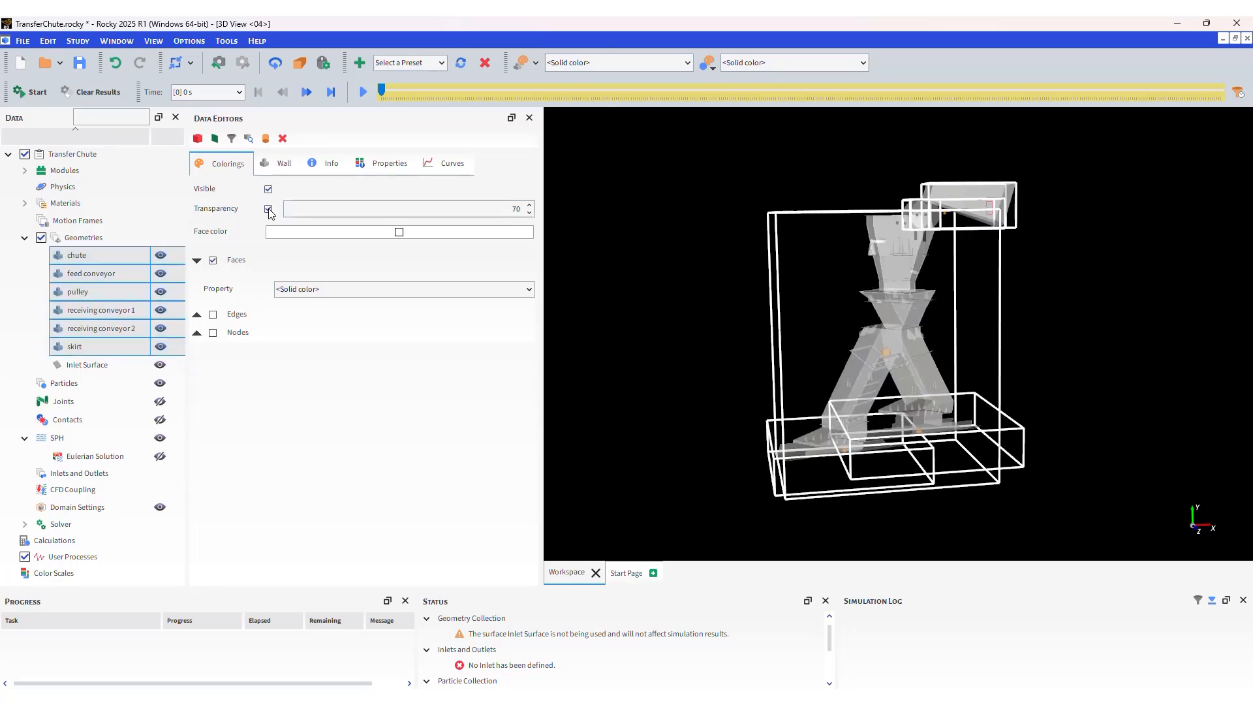
{"action": "left_click", "coordinate": [404, 210]}
{"action": "type", "text": "50"}
{"action": "key", "text": "Return"}
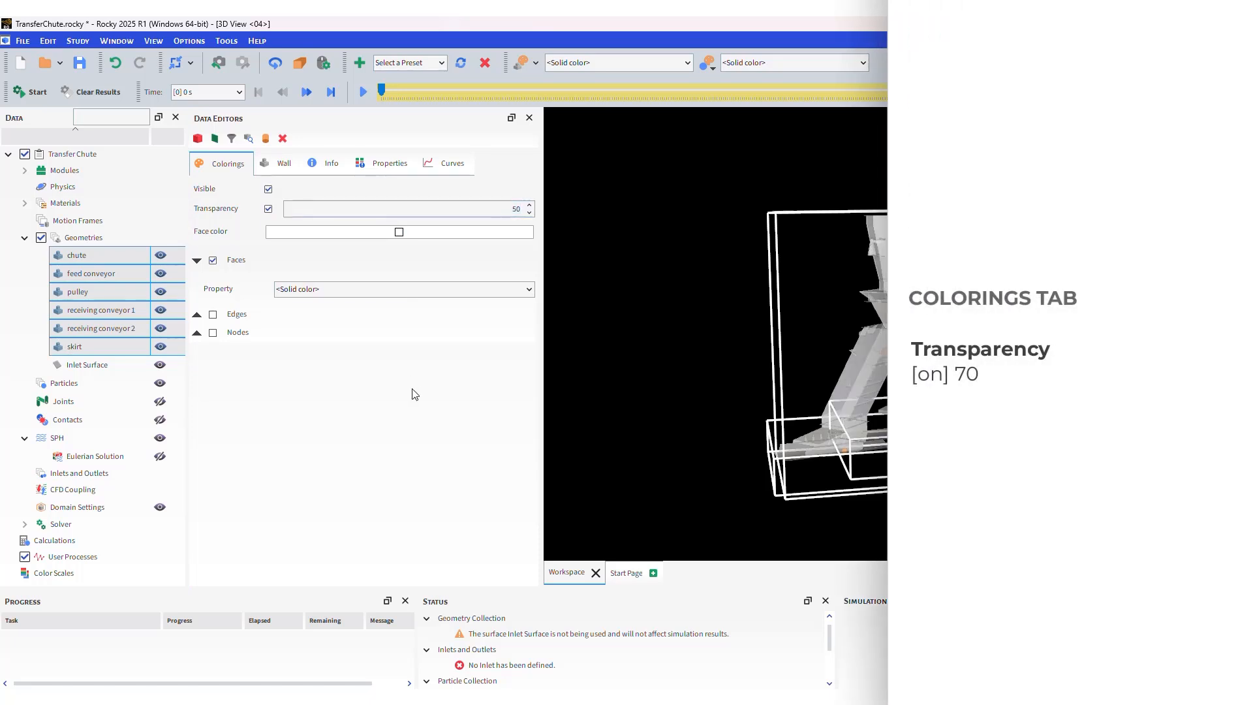
{"action": "left_click", "coordinate": [449, 211]}
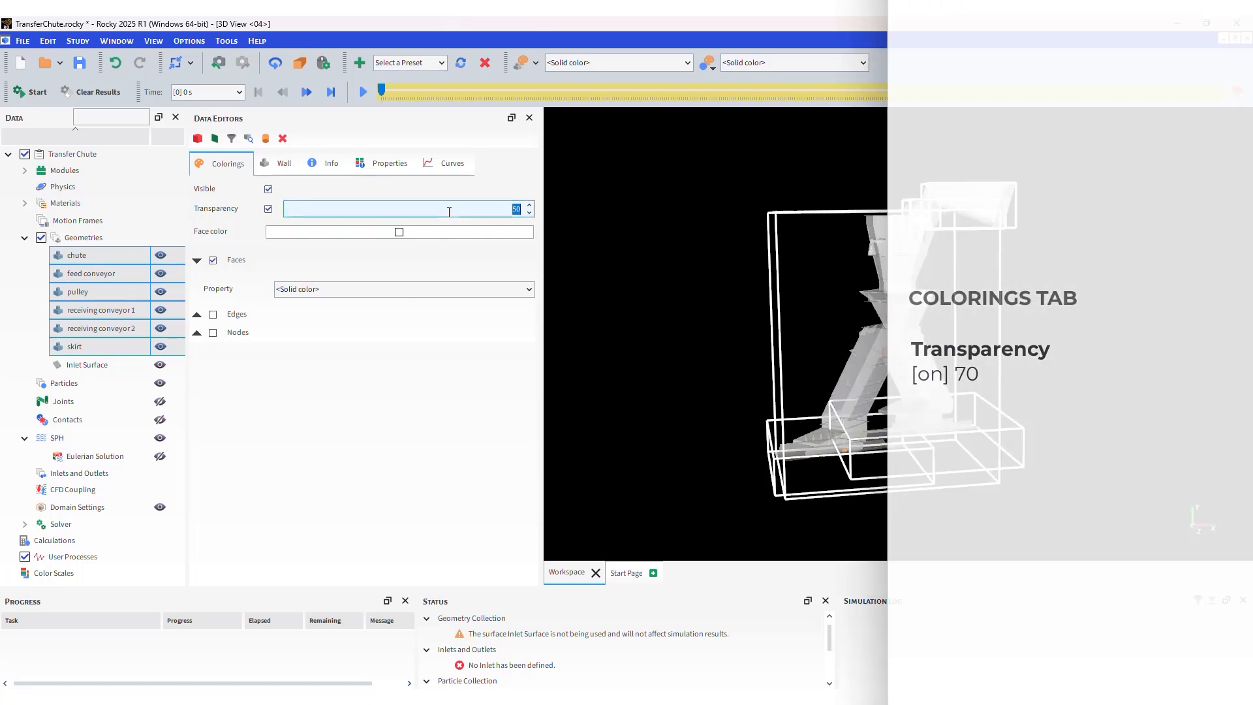
{"action": "type", "text": "70"}
{"action": "key", "text": "Return"}
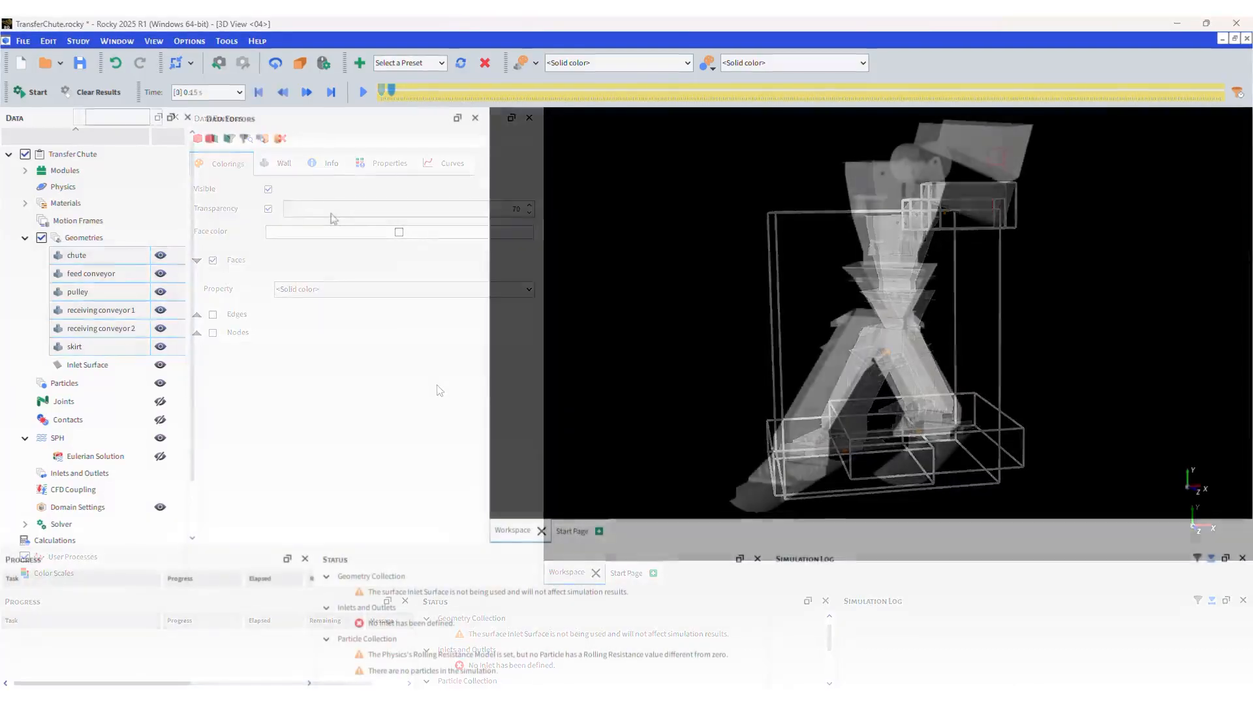
Create a motion frame named Feed Conveyor Motion.
{"action": "left_click", "coordinate": [138, 220]}
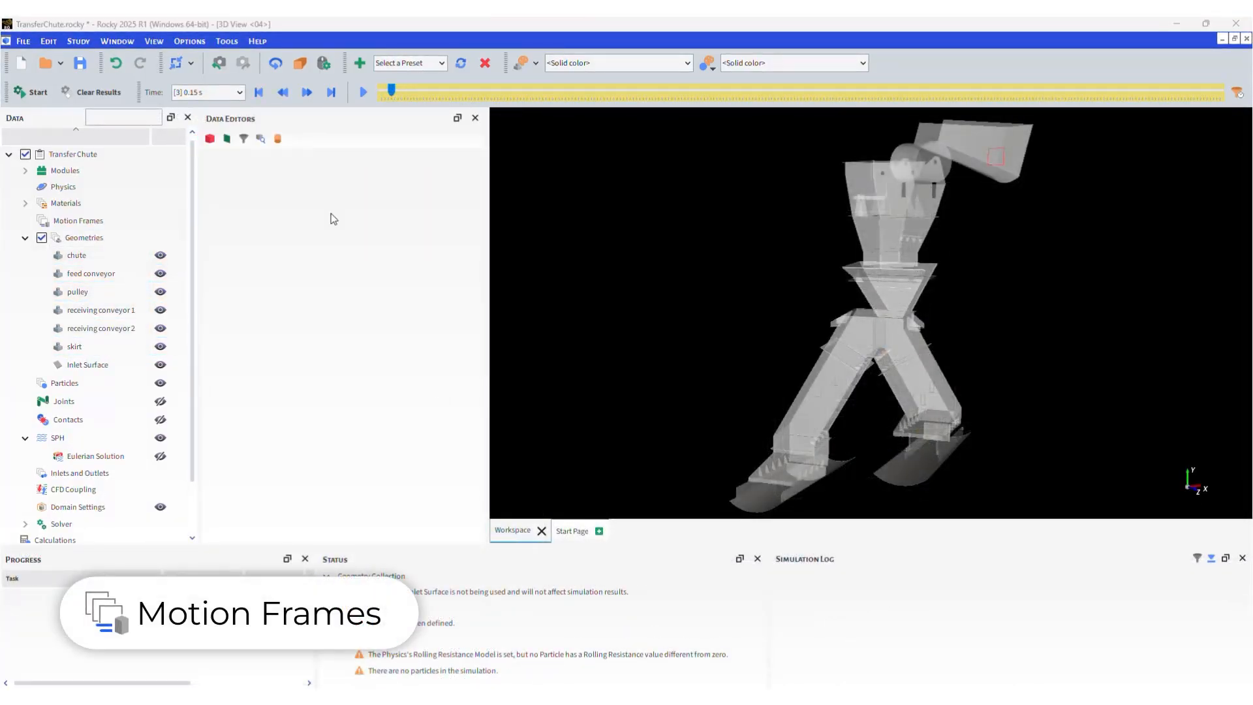
{"action": "right_click", "coordinate": [139, 221]}
{"action": "left_click", "coordinate": [252, 236]}
{"action": "left_click_drag", "start_coordinate": [317, 188], "coordinate": [242, 190]}
{"action": "type", "text": "Feed Conveyor Motion"}
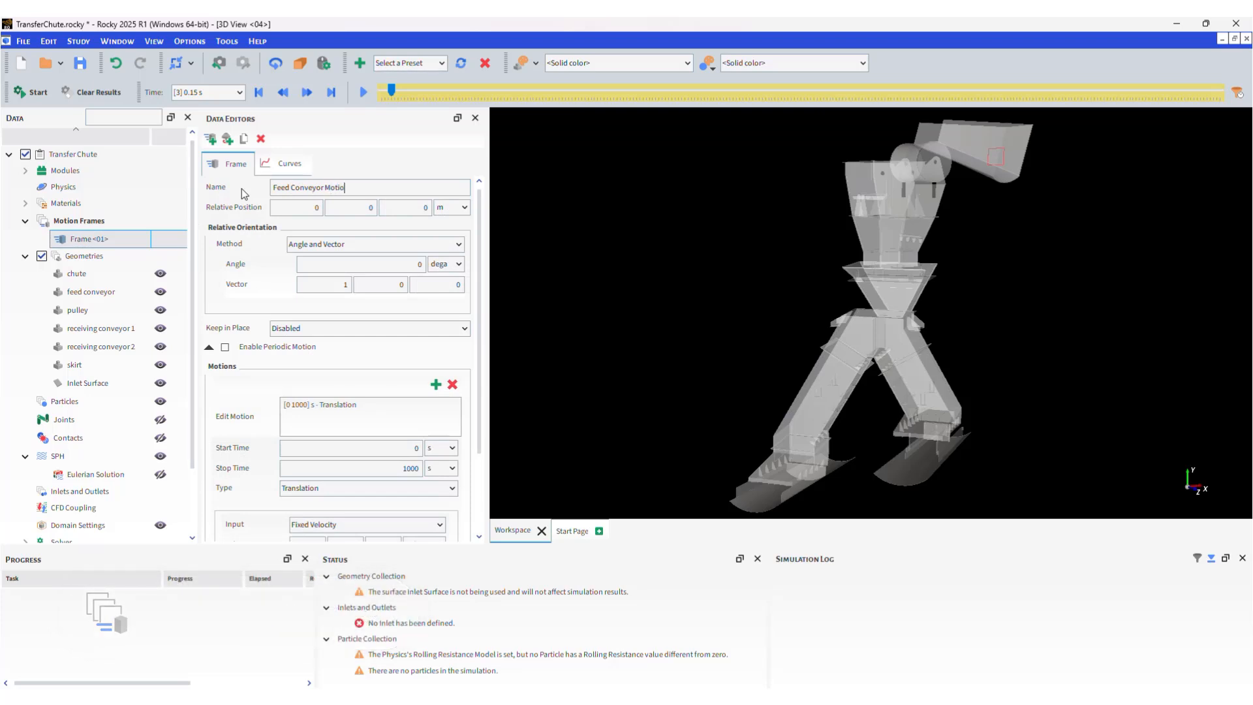
Position the frame at 1.82, 6.65, -1.08 m.
{"action": "left_click", "coordinate": [296, 208]}
{"action": "type", "text": "1.82"}
{"action": "key", "text": "Tab"}
{"action": "type", "text": "6.65"}
{"action": "key", "text": "Tab"}
{"action": "type", "text": "-1.08"}
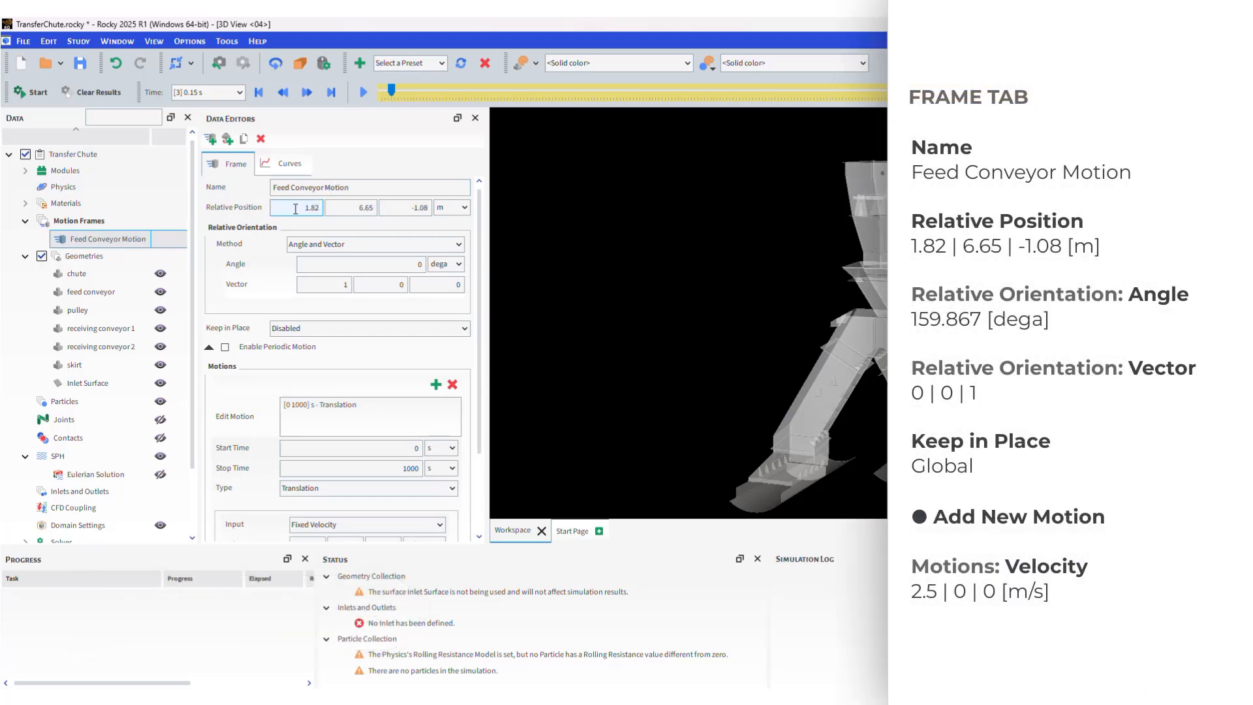
Rotate the frame 159.867° about the Z axis and set Keep in Place to Global.
{"action": "left_click", "coordinate": [360, 265]}
{"action": "type", "text": "159.867"}
{"action": "type", "text": "0"}
{"action": "key", "text": "Tab"}
{"action": "key", "text": "Tab"}
{"action": "type", "text": "1"}
{"action": "left_click", "coordinate": [346, 328]}
{"action": "left_click", "coordinate": [347, 363]}
{"action": "scroll", "coordinate": [356, 391], "scroll_direction": "down", "scroll_amount": 1}
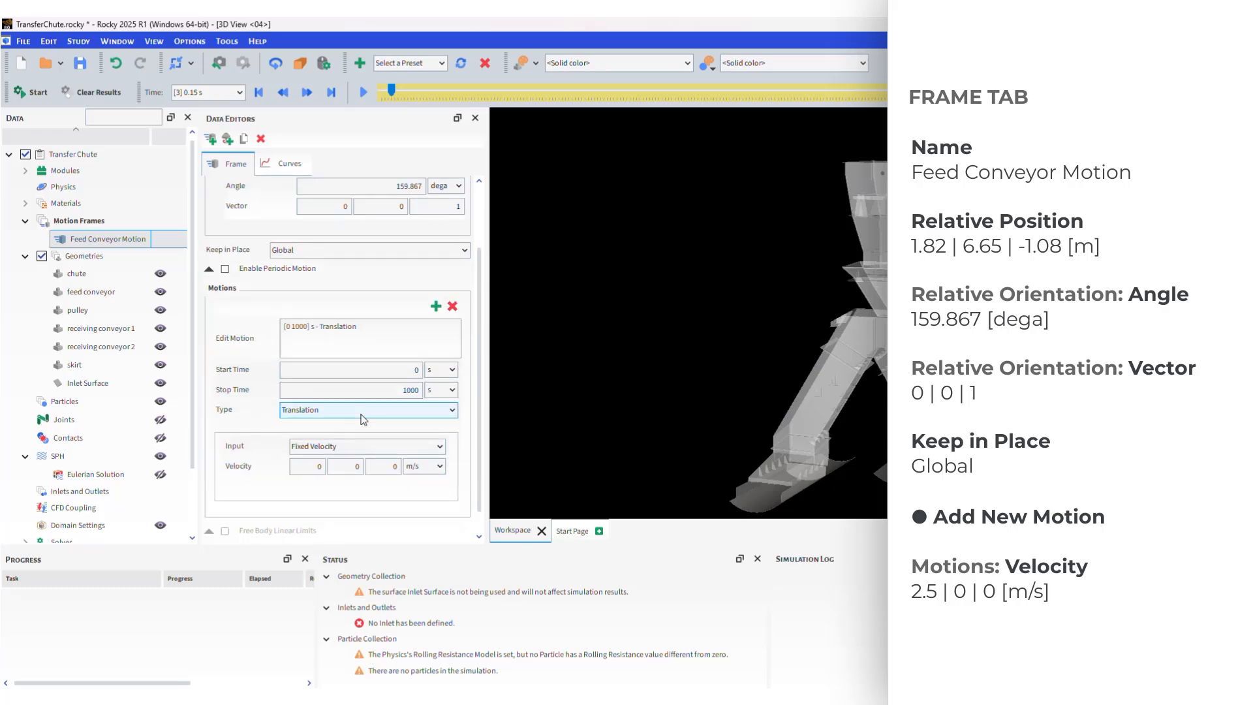
{"action": "left_click", "coordinate": [307, 466]}
Give Feed Conveyor Motion an X velocity of 2.5 m/s and add another motion frame.
{"action": "type", "text": "2.5"}
{"action": "right_click", "coordinate": [80, 223]}
{"action": "left_click", "coordinate": [101, 232]}
{"action": "left_click", "coordinate": [100, 259]}
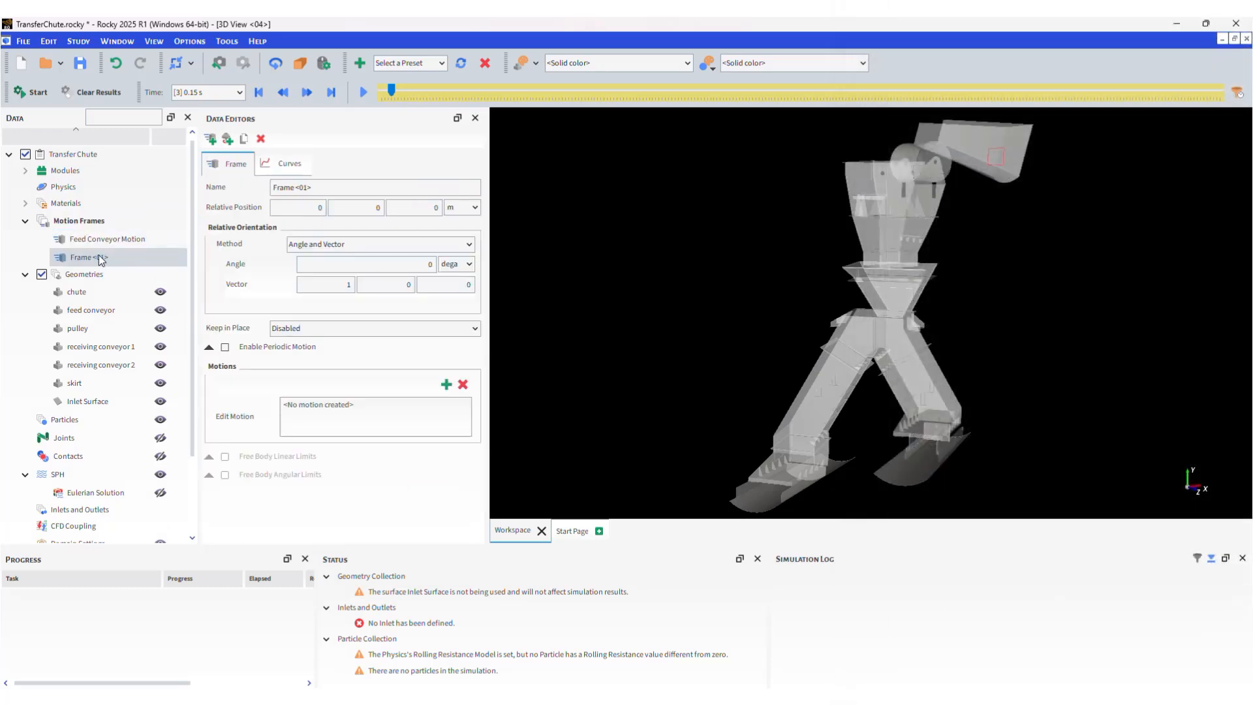
Name the new frame Receiving Conveyor Motion, keep it Global, and add a translation.
{"action": "left_click", "coordinate": [237, 187]}
{"action": "type", "text": "Receiving Conveyor Motio"}
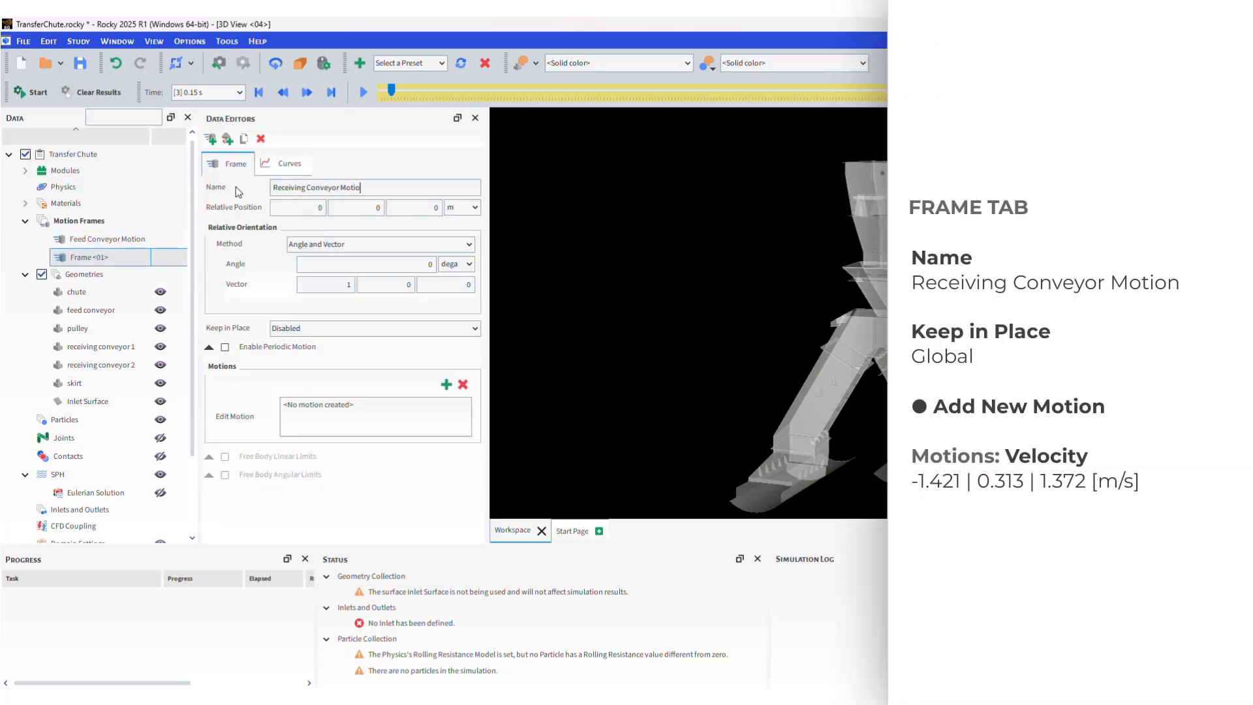
{"action": "type", "text": "n"}
{"action": "left_click", "coordinate": [325, 328]}
{"action": "left_click", "coordinate": [336, 366]}
{"action": "left_click", "coordinate": [447, 385]}
Set the translation velocity to -1.421, 0.313, 1.372 m/s.
{"action": "scroll", "coordinate": [375, 420], "scroll_direction": "down", "scroll_amount": 2}
{"action": "double_click", "coordinate": [308, 445]}
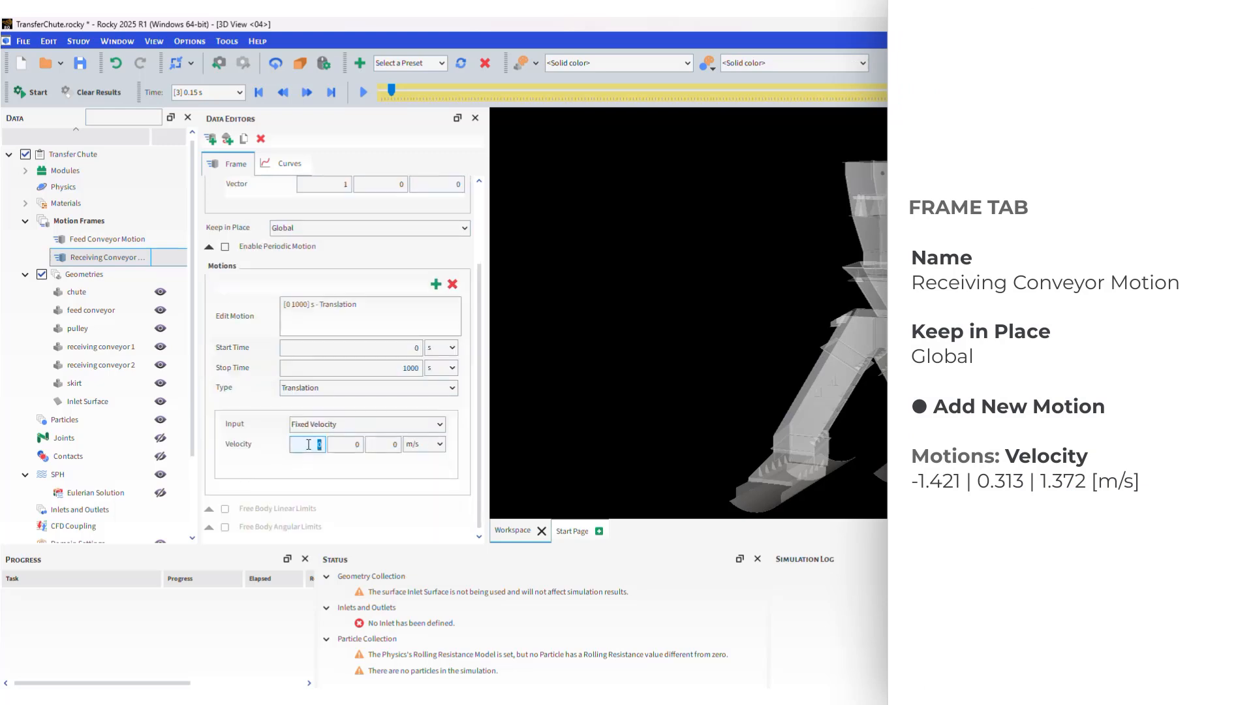
{"action": "type", "text": "0.313"}
{"action": "key", "text": "Tab"}
{"action": "type", "text": "1.372"}
{"action": "left_click", "coordinate": [123, 312]}
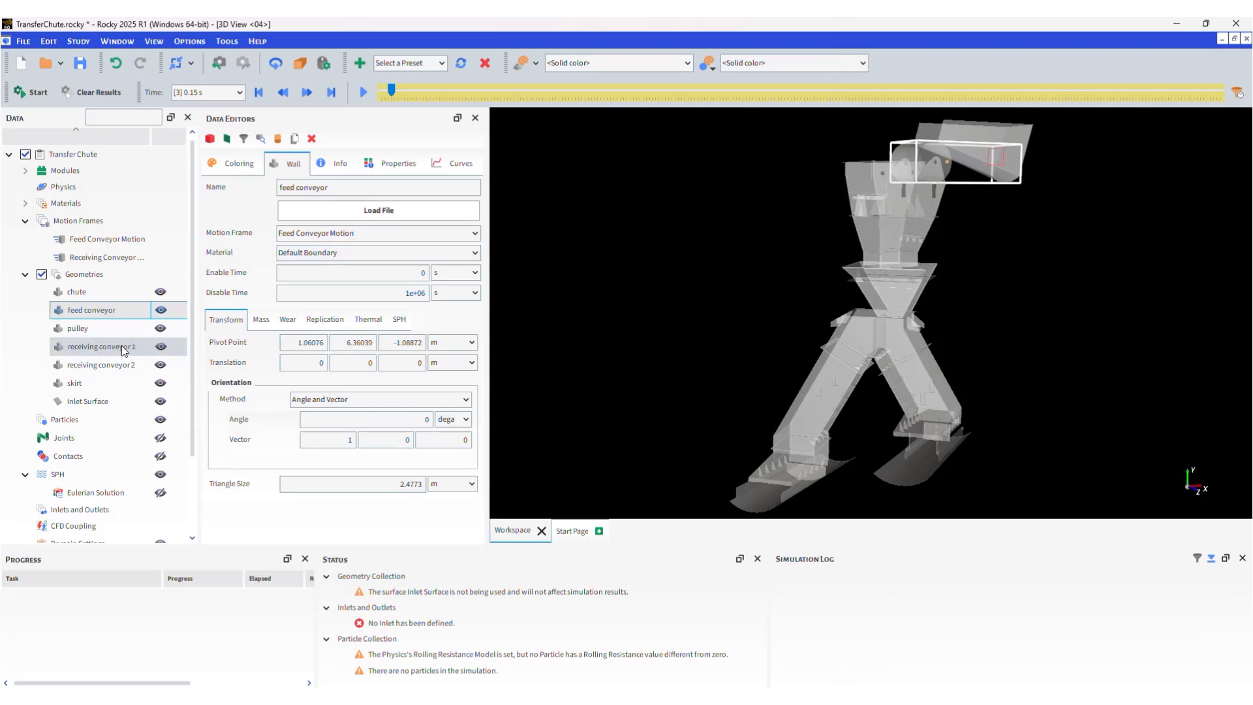
Attach Receiving Conveyor Motion to receiving conveyor 1 and expand the Materials list.
{"action": "left_click", "coordinate": [121, 346]}
{"action": "left_click", "coordinate": [296, 234]}
{"action": "left_click", "coordinate": [297, 263]}
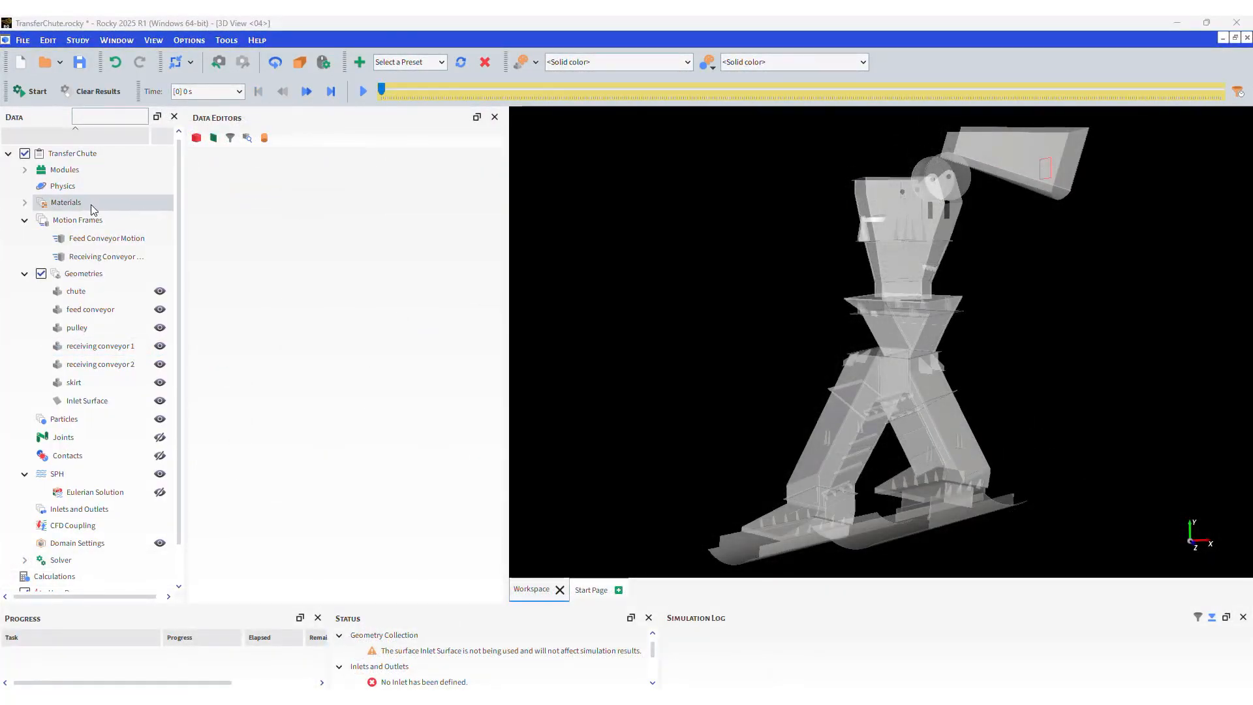
{"action": "left_click", "coordinate": [37, 205]}
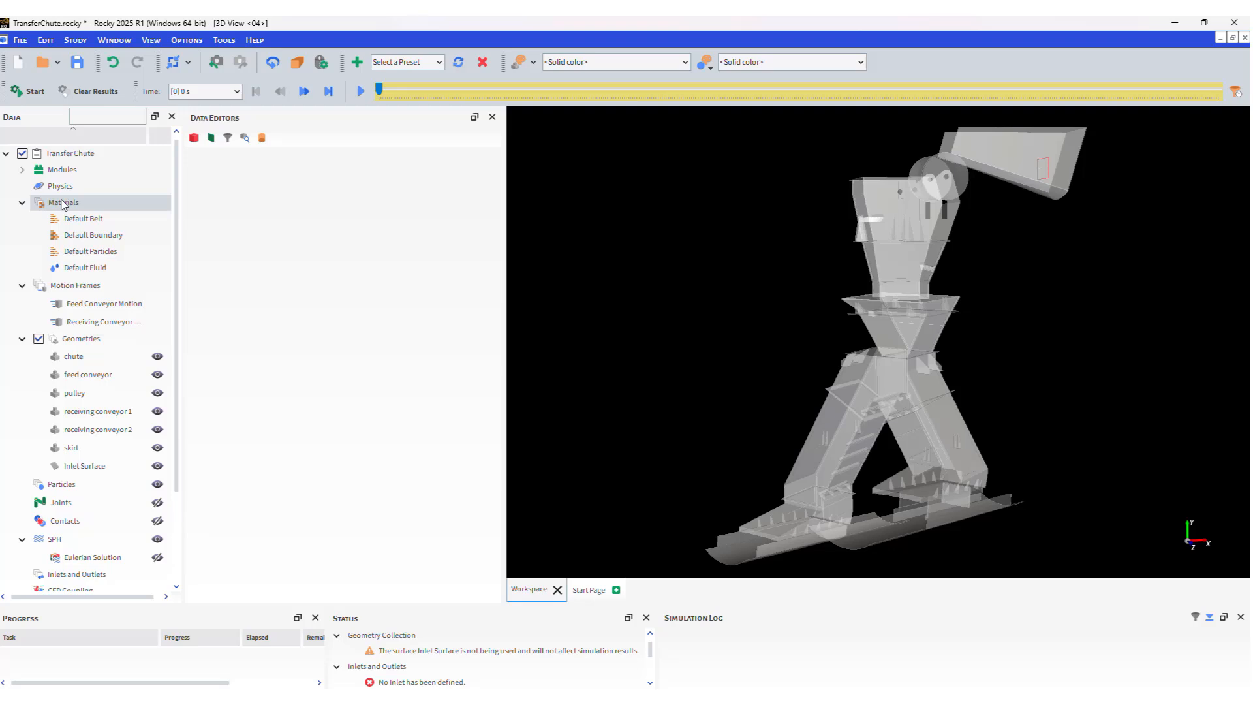
Review the Default Belt, Default Boundary and Default Particles material properties.
{"action": "left_click", "coordinate": [127, 218]}
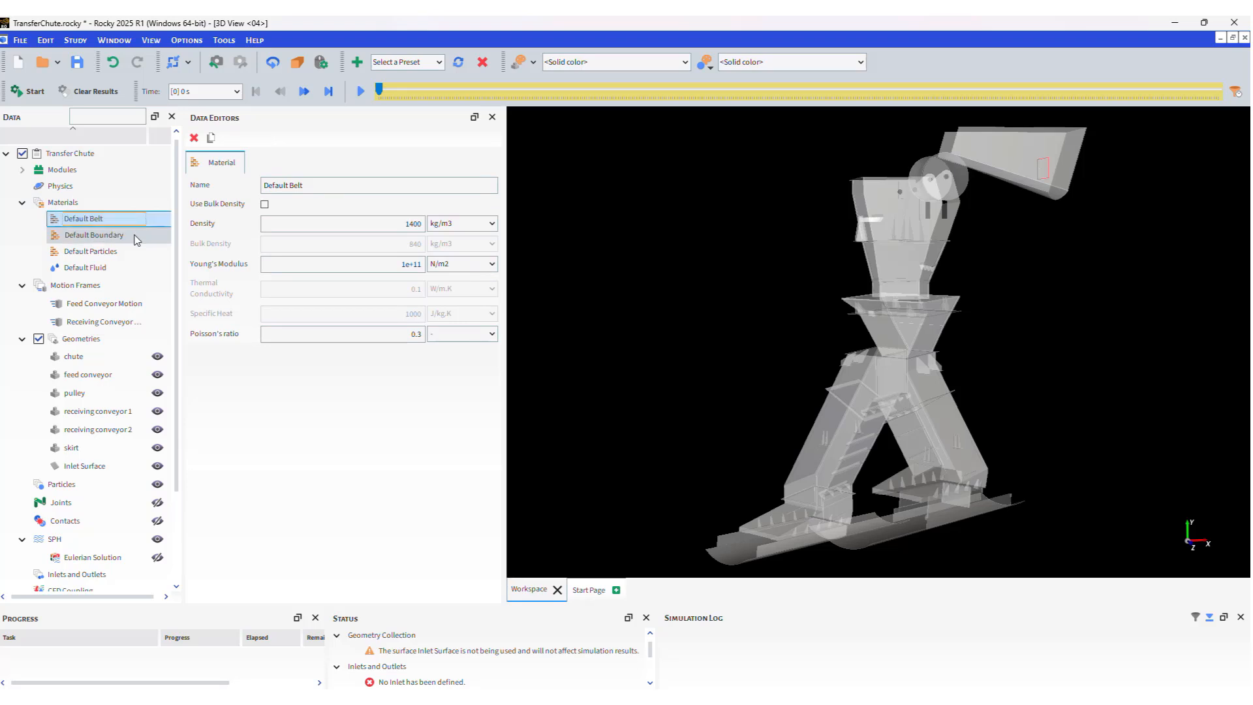
{"action": "left_click", "coordinate": [136, 239]}
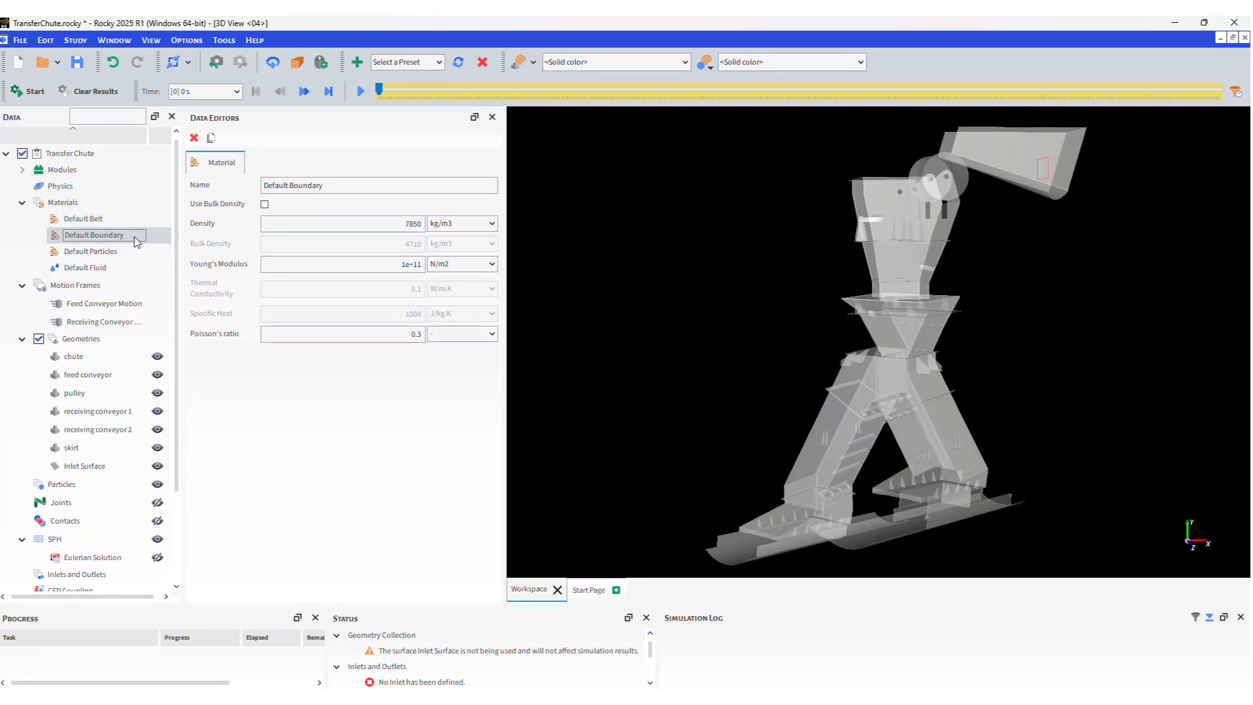
{"action": "left_click", "coordinate": [133, 253]}
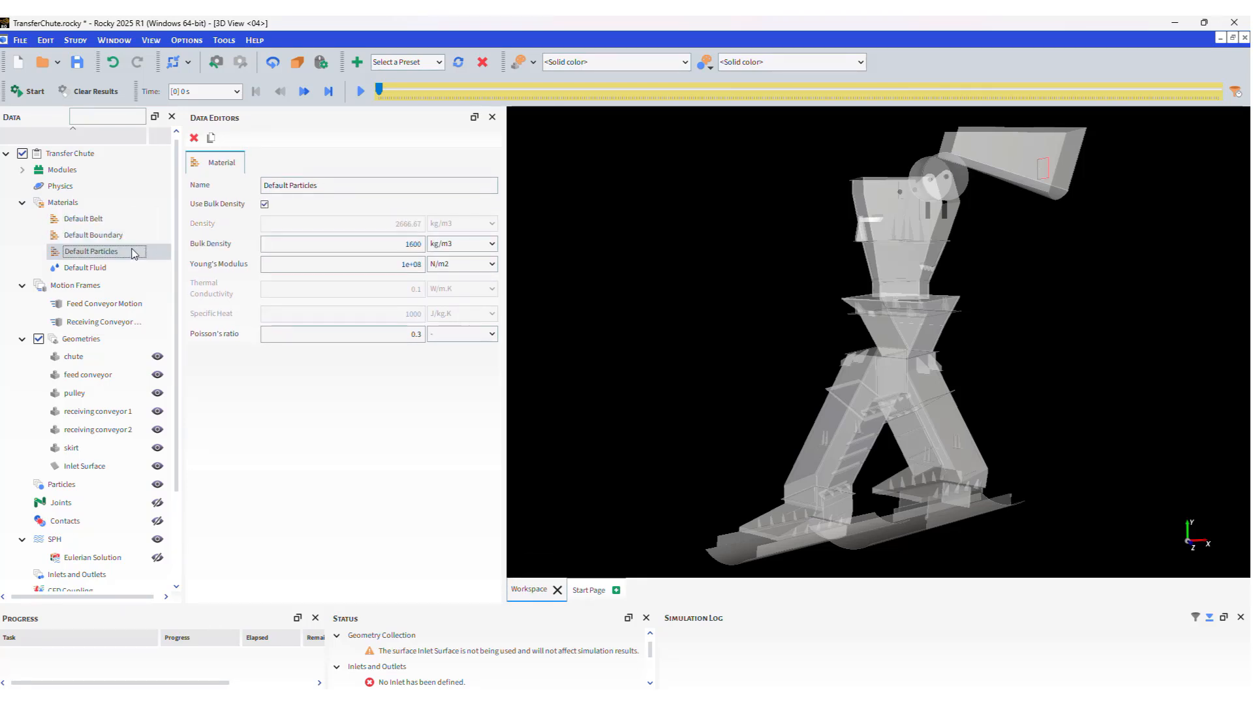
Assign Default Belt to the feed conveyor wall and open Materials Interactions.
{"action": "left_click", "coordinate": [124, 377]}
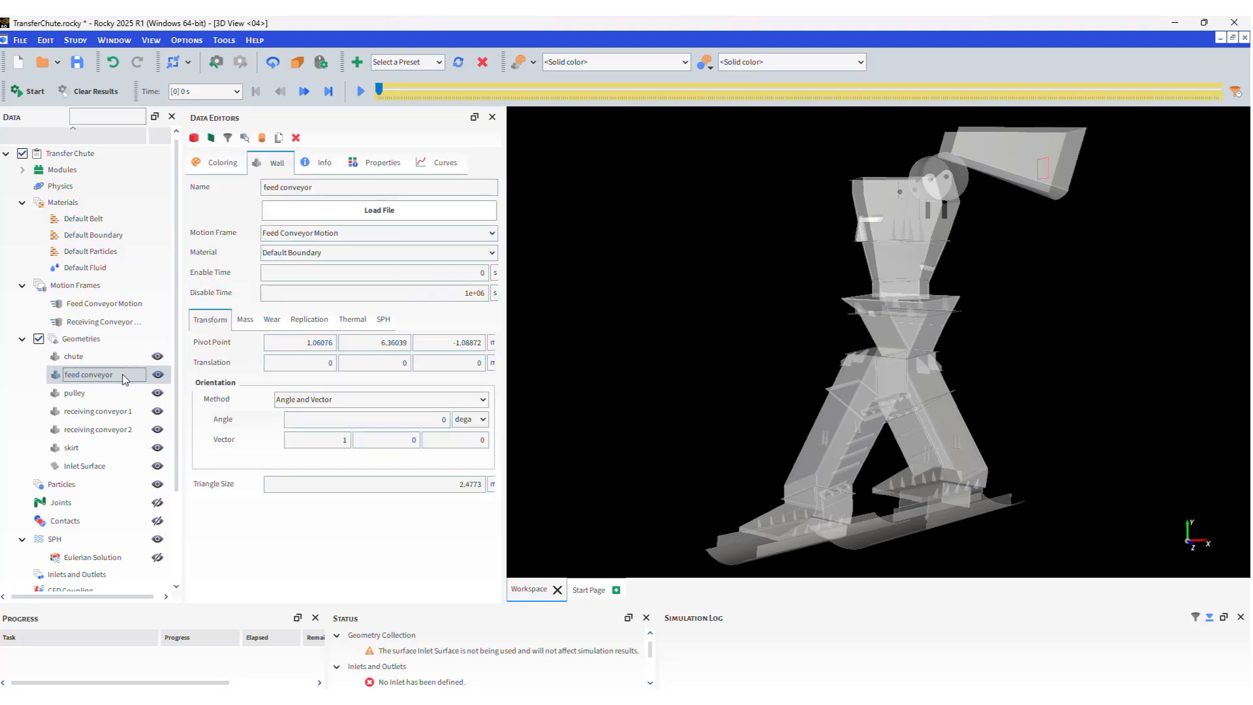
{"action": "left_click", "coordinate": [346, 255]}
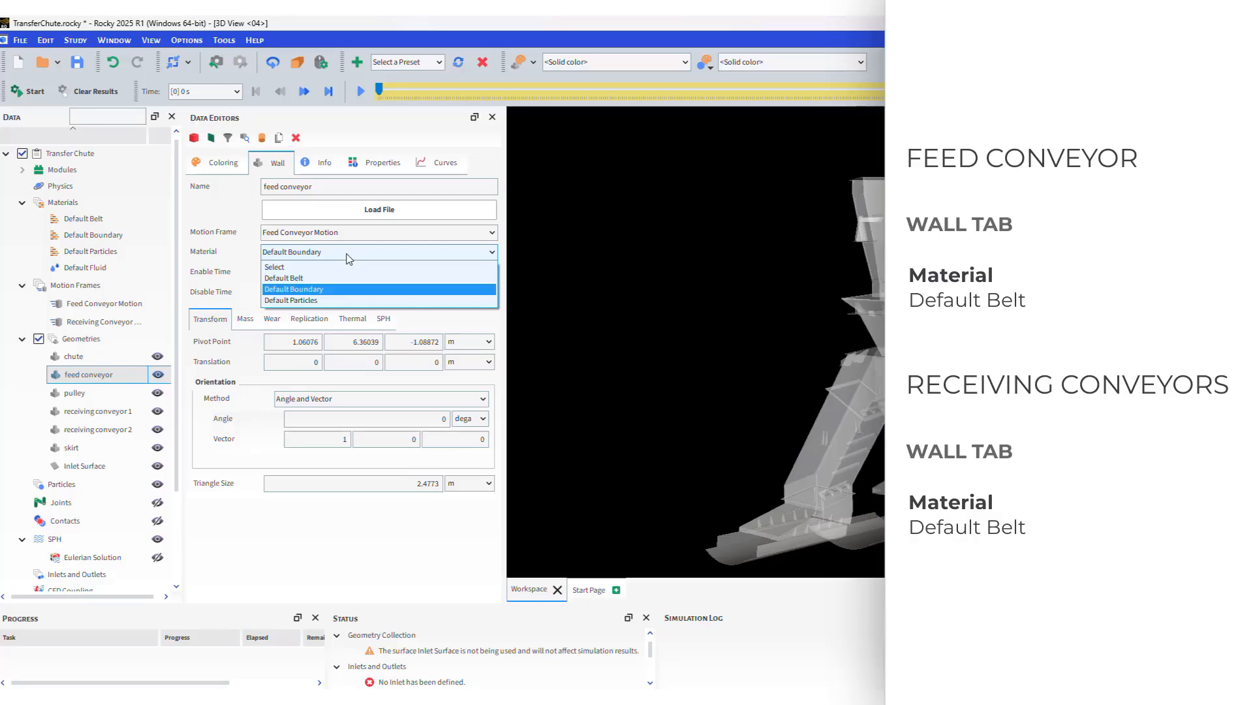
{"action": "left_click", "coordinate": [350, 278]}
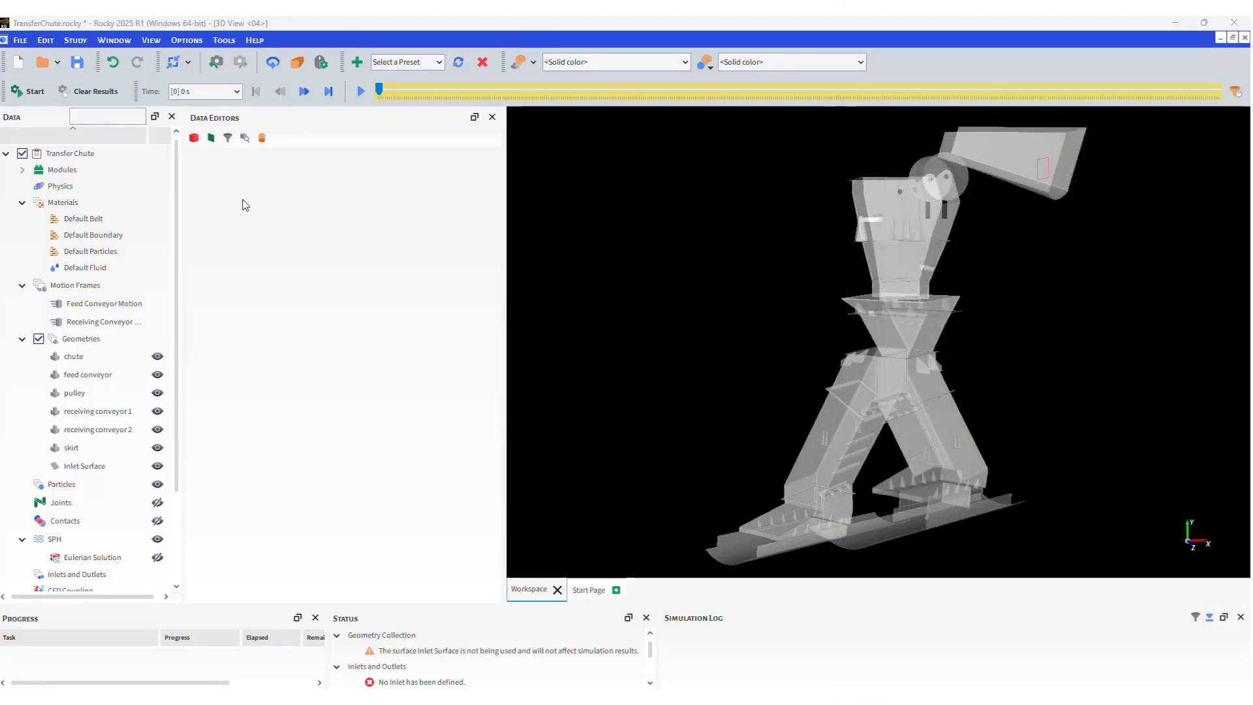
{"action": "left_click", "coordinate": [130, 202]}
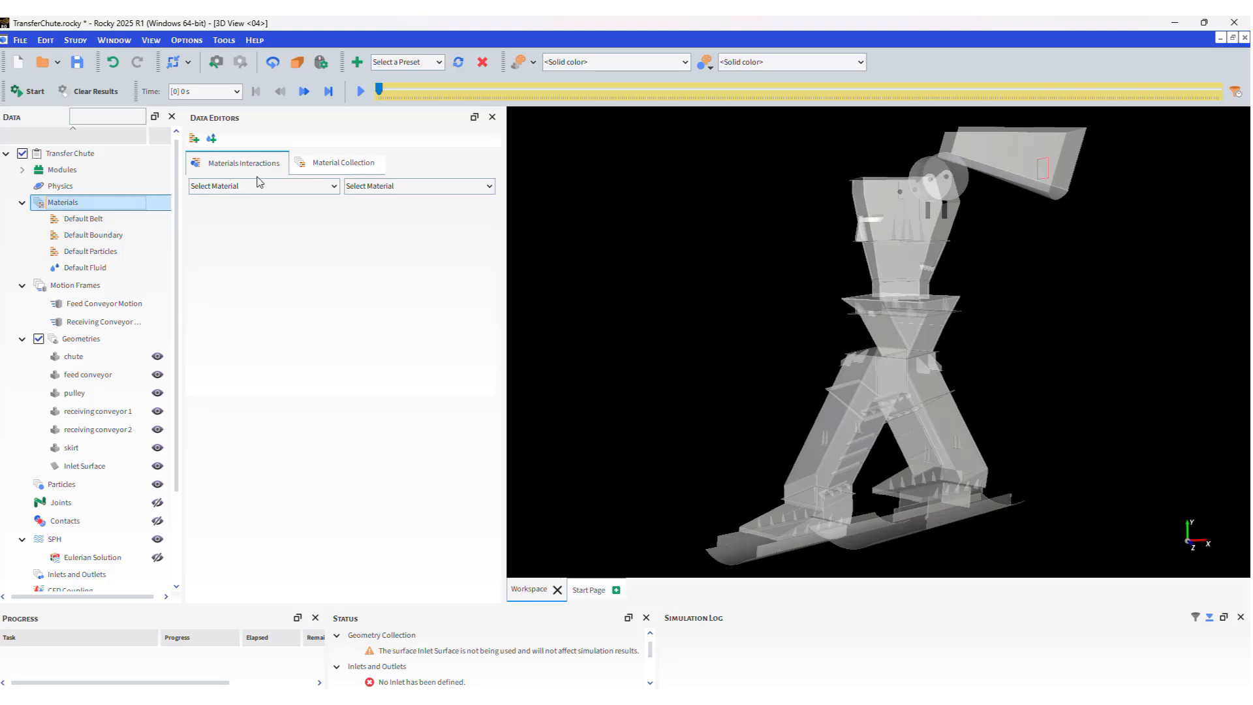
Set particle–particle static and dynamic friction to 0.55 and restitution to 0.2.
{"action": "left_click", "coordinate": [274, 188]}
{"action": "left_click", "coordinate": [269, 224]}
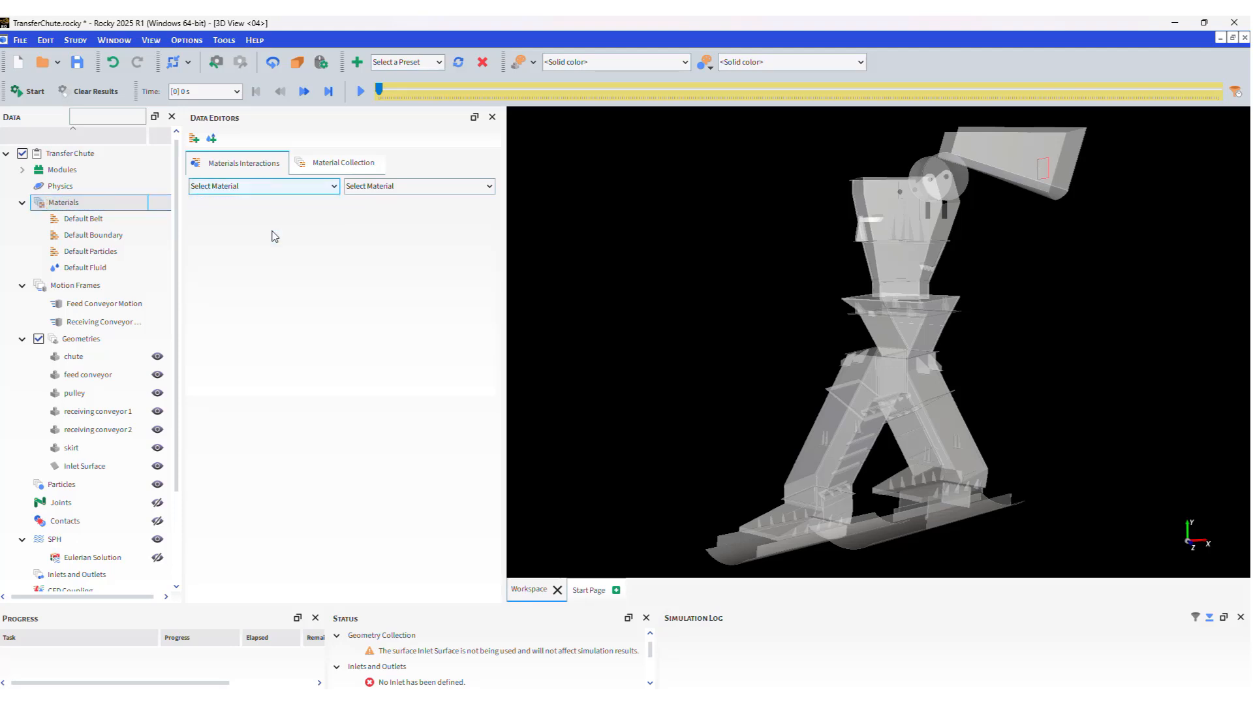
{"action": "left_click", "coordinate": [375, 188]}
{"action": "left_click", "coordinate": [385, 224]}
{"action": "double_click", "coordinate": [388, 220]}
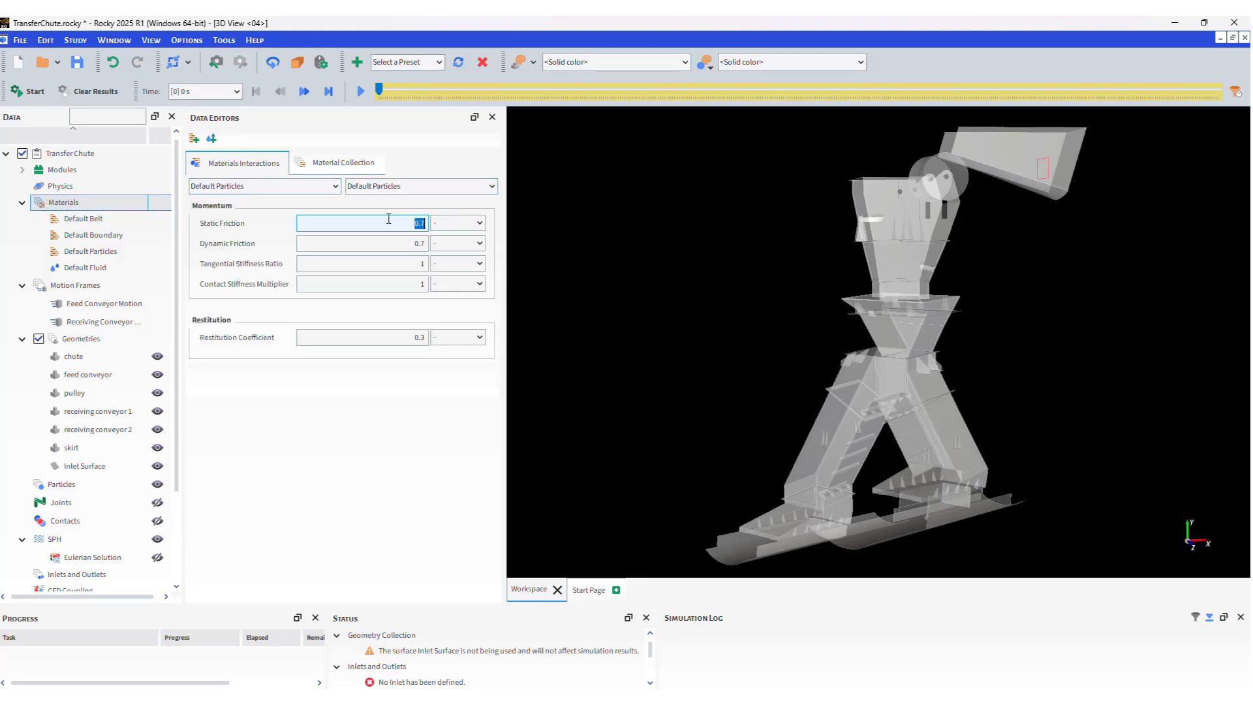
{"action": "type", "text": "0.55"}
{"action": "key", "text": "Tab"}
{"action": "type", "text": "0.55"}
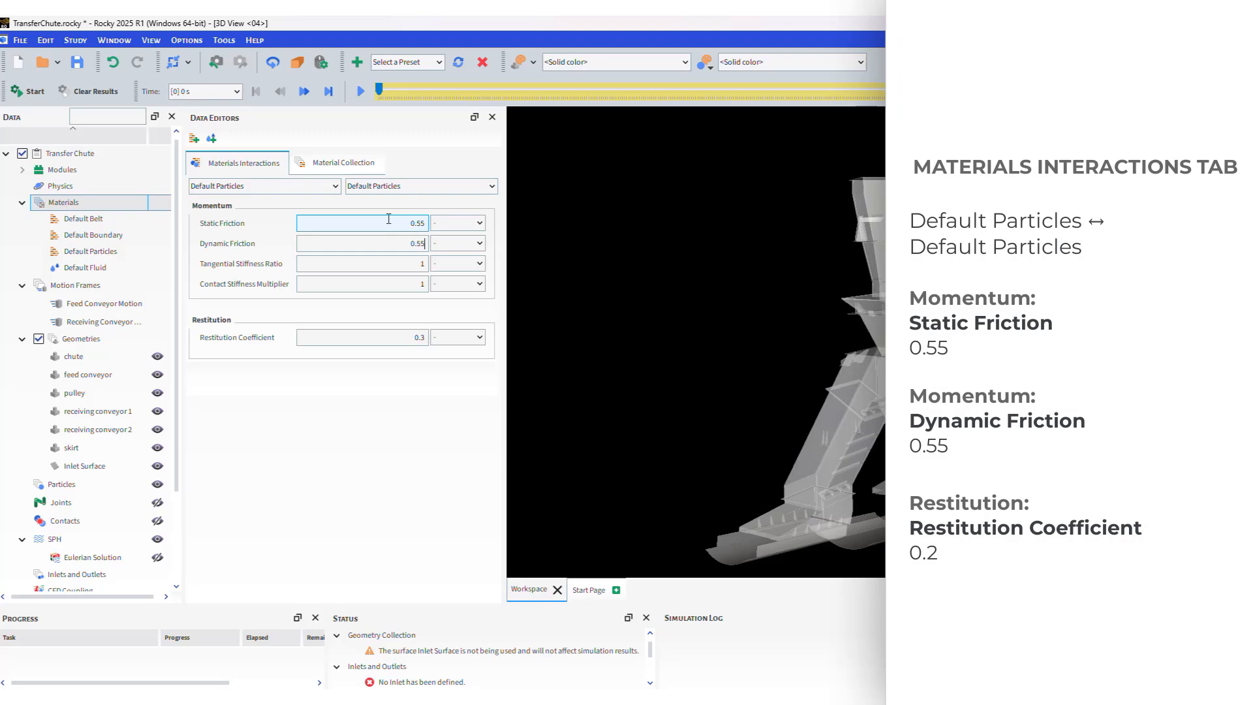
{"action": "key", "text": "Tab"}
{"action": "double_click", "coordinate": [419, 338]}
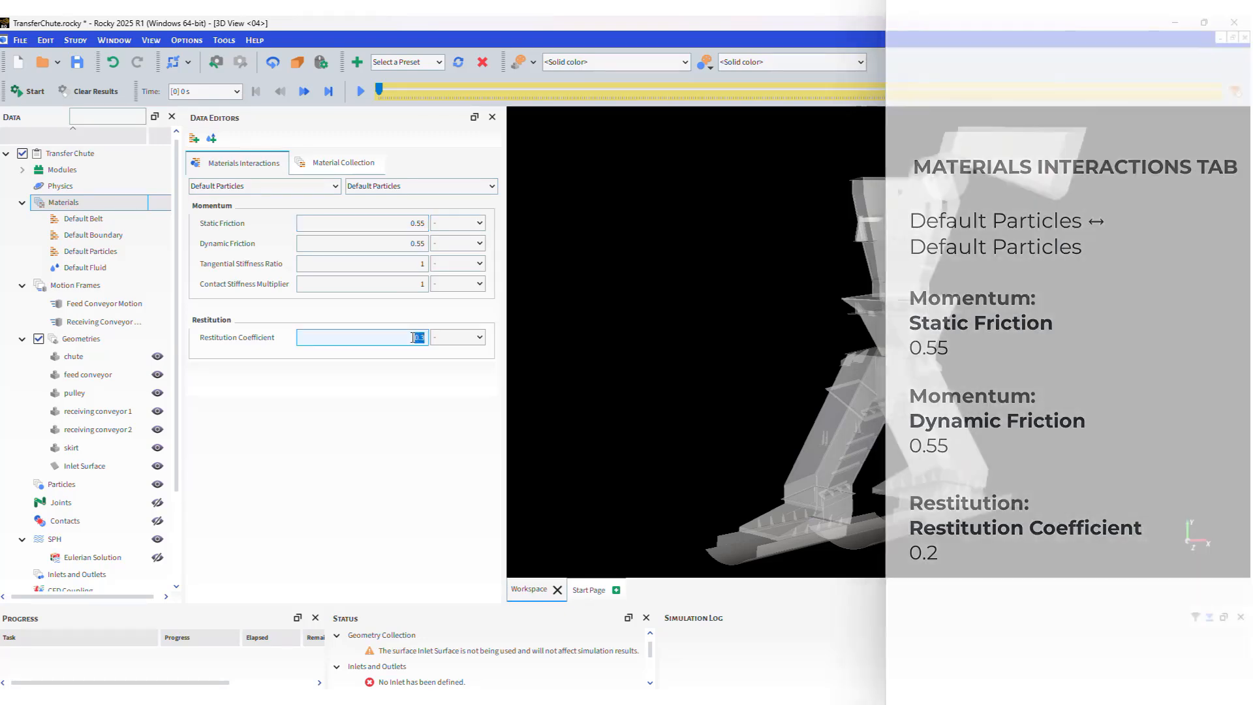
{"action": "type", "text": "0.2"}
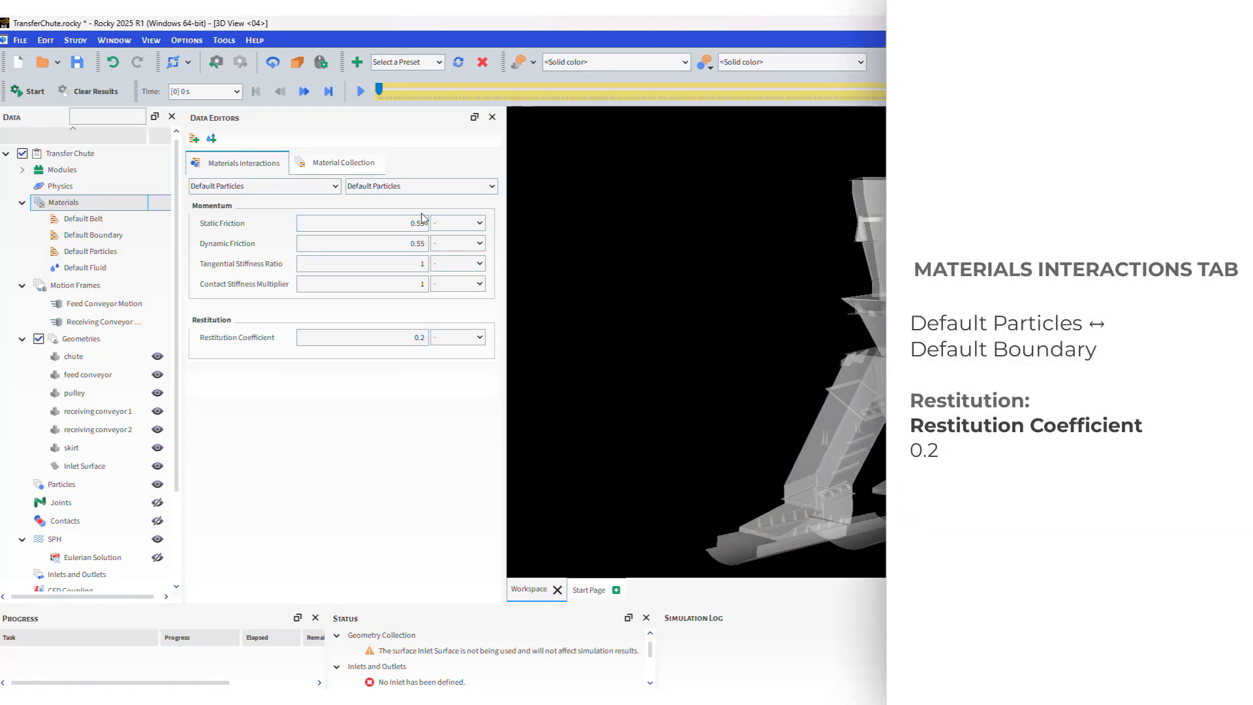
Set particle–boundary restitution to 0.2.
{"action": "left_click", "coordinate": [408, 187]}
{"action": "left_click", "coordinate": [395, 212]}
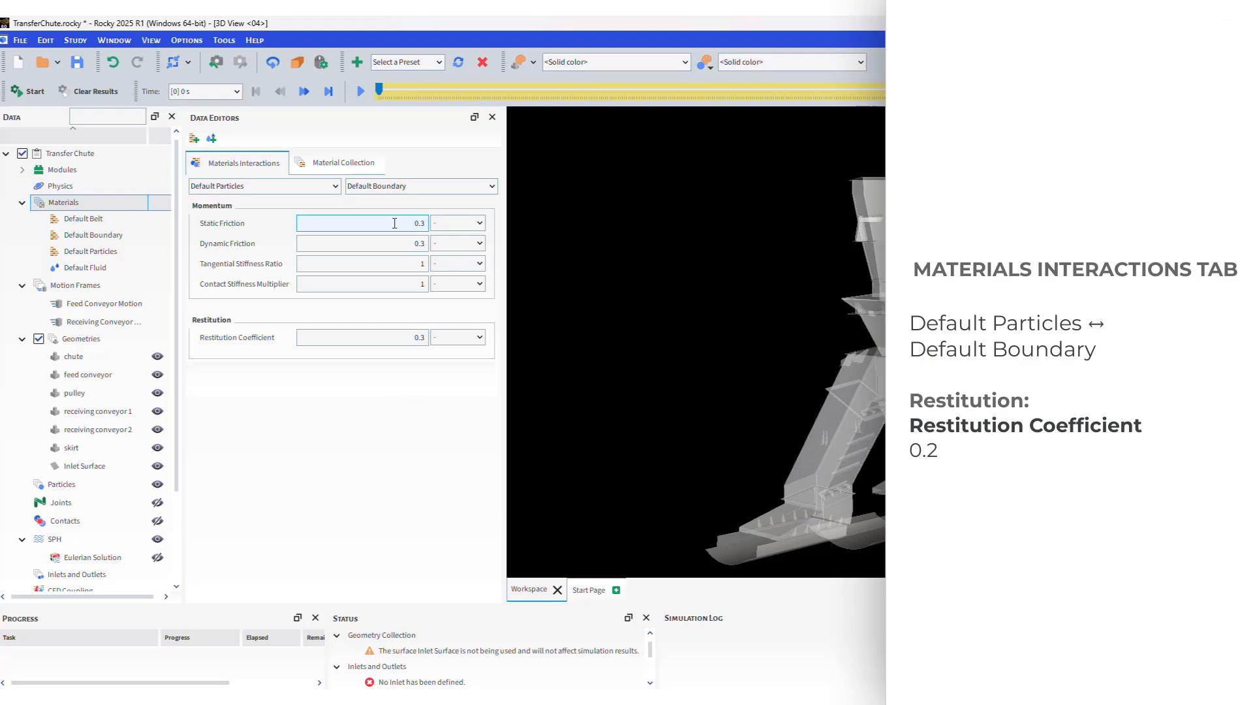
{"action": "double_click", "coordinate": [419, 337]}
{"action": "type", "text": "0.2"}
{"action": "left_click", "coordinate": [389, 375]}
Set particle–belt static and dynamic friction to 0.5 and restitution to 0.2.
{"action": "left_click", "coordinate": [384, 189]}
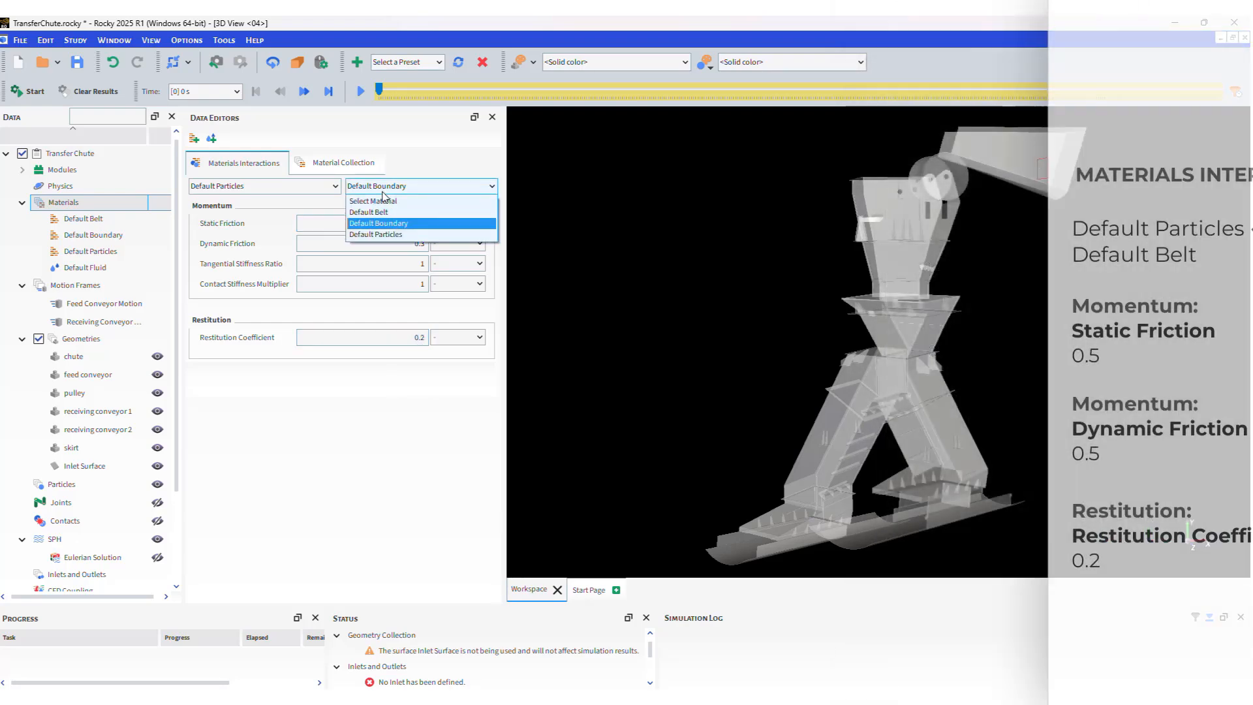
{"action": "left_click", "coordinate": [368, 212]}
{"action": "double_click", "coordinate": [386, 224]}
{"action": "type", "text": "0.5"}
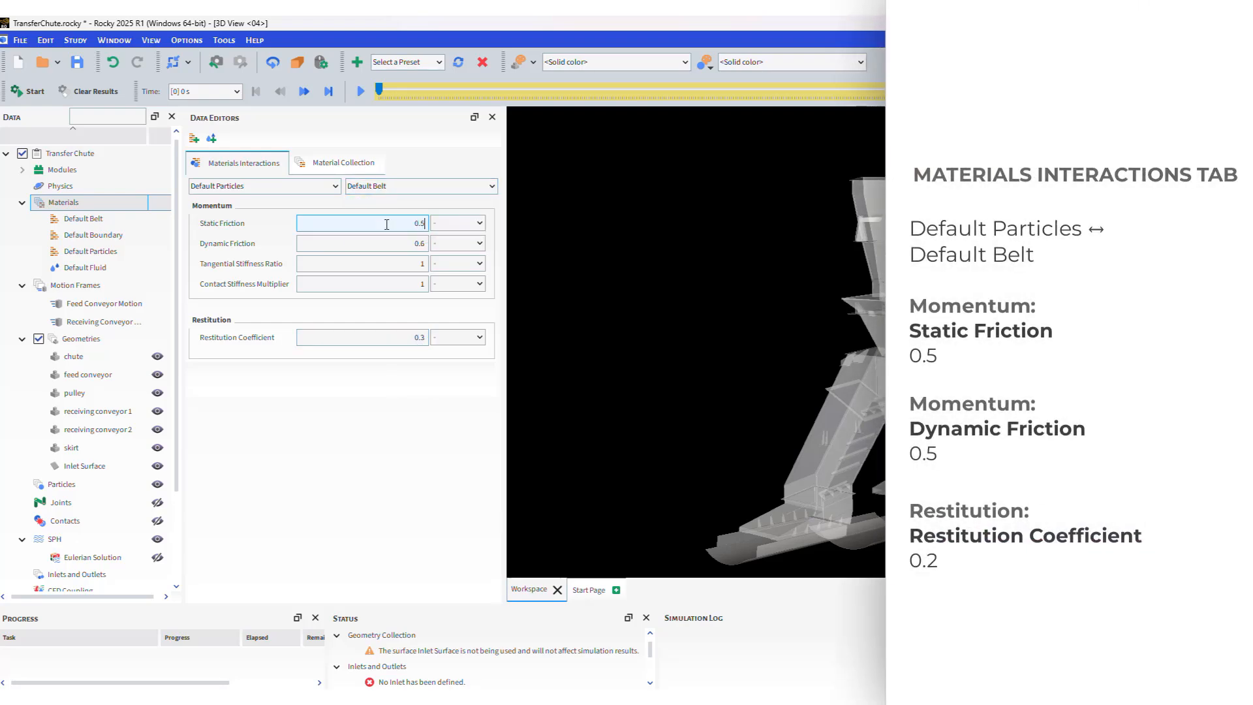
{"action": "key", "text": "Tab"}
{"action": "type", "text": "0.5"}
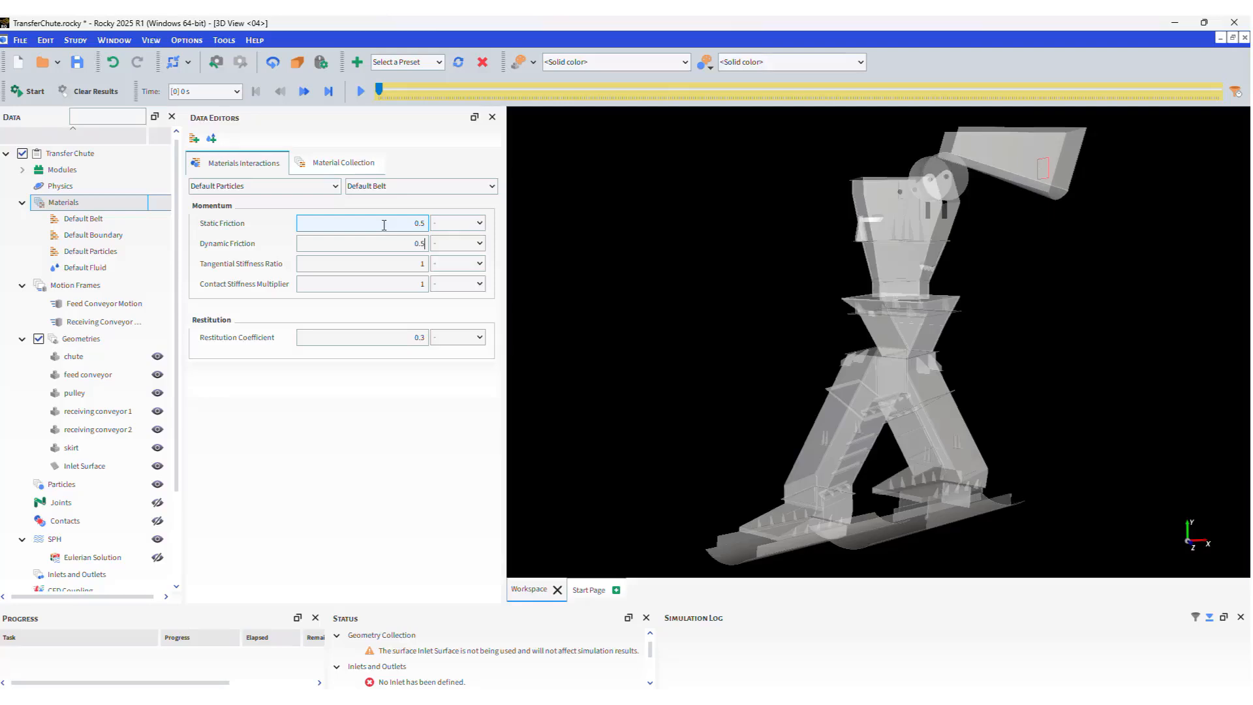
{"action": "double_click", "coordinate": [405, 337]}
{"action": "type", "text": "0.2"}
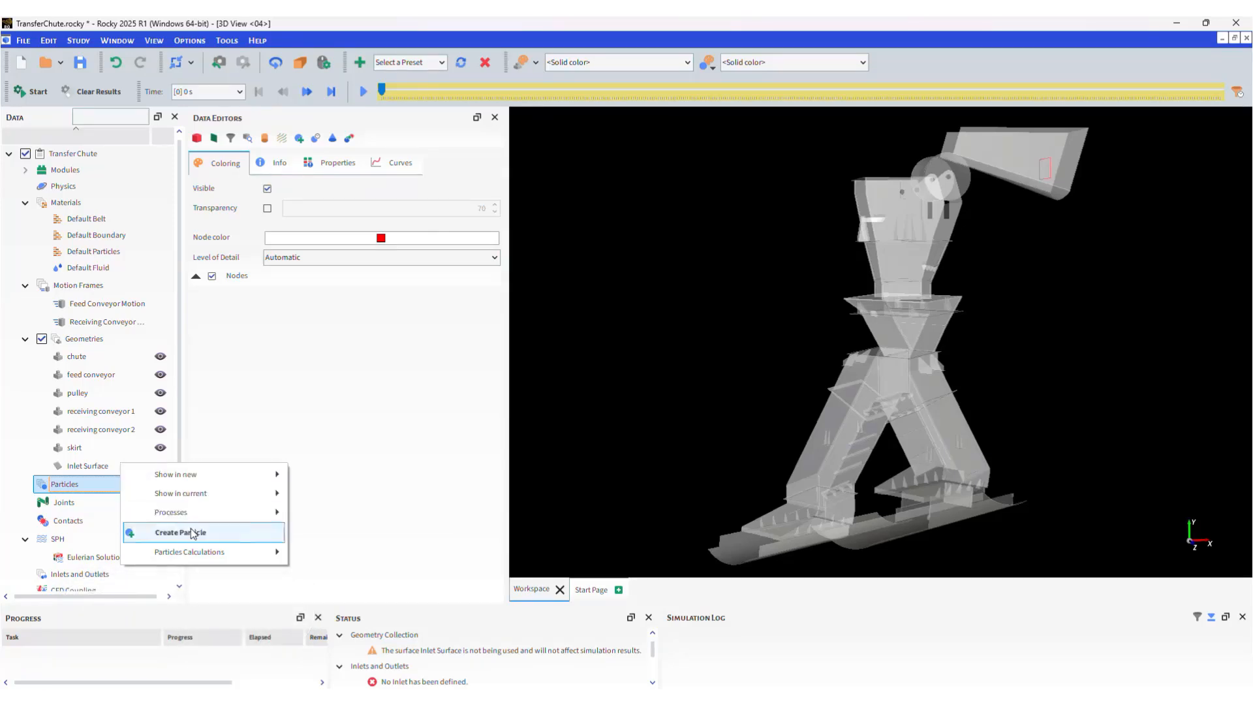
Create Particle <01> and set its size to 0.07 m.
{"action": "left_click", "coordinate": [157, 532]}
{"action": "left_click", "coordinate": [115, 502]}
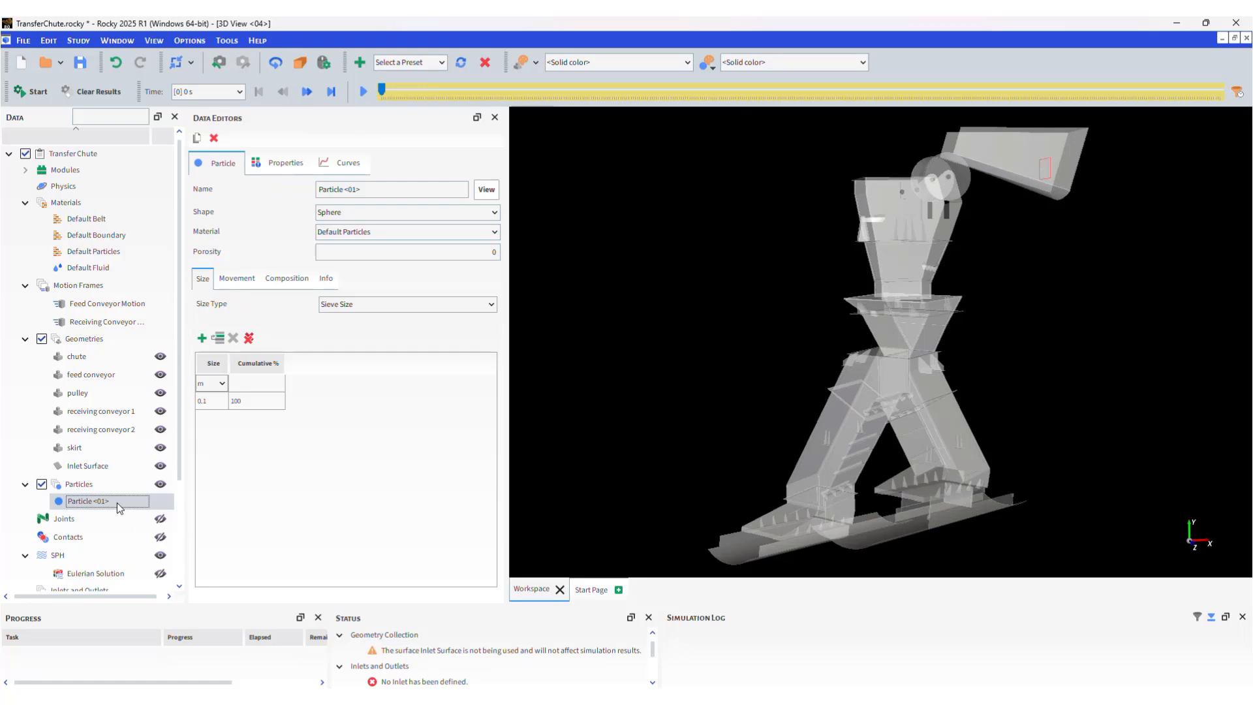
{"action": "left_click", "coordinate": [212, 401]}
{"action": "type", "text": "0.07"}
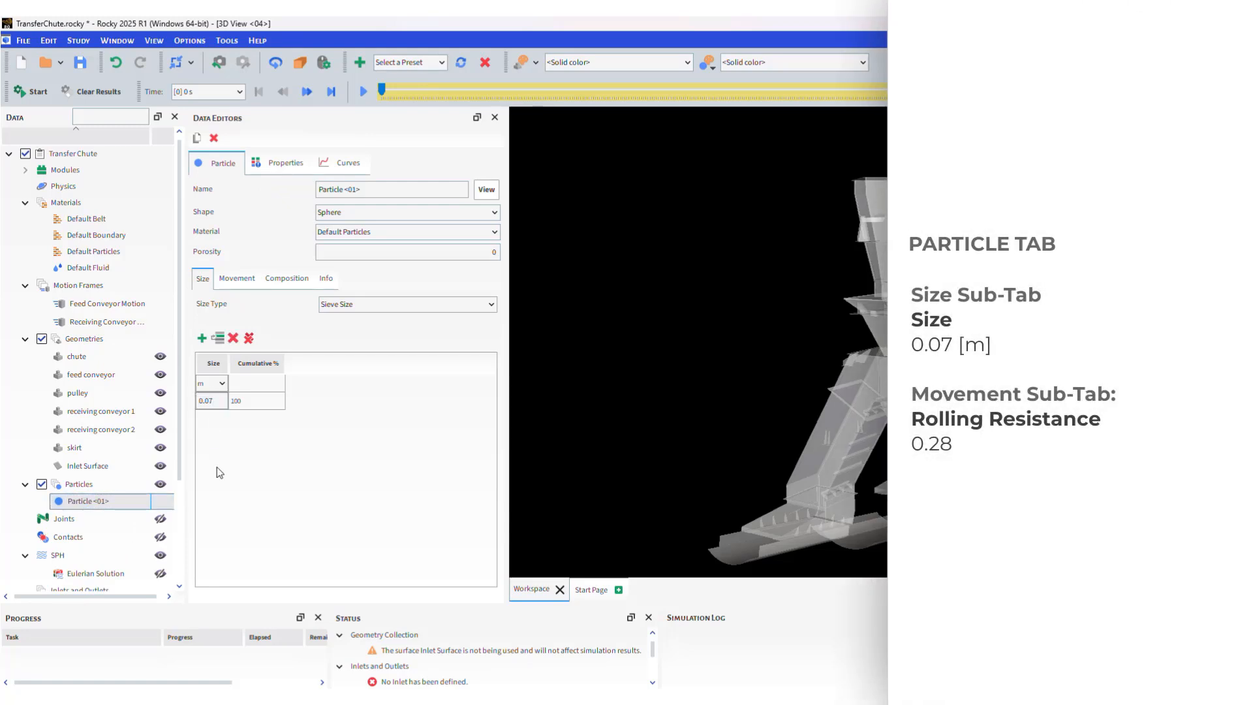
{"action": "key", "text": "Return"}
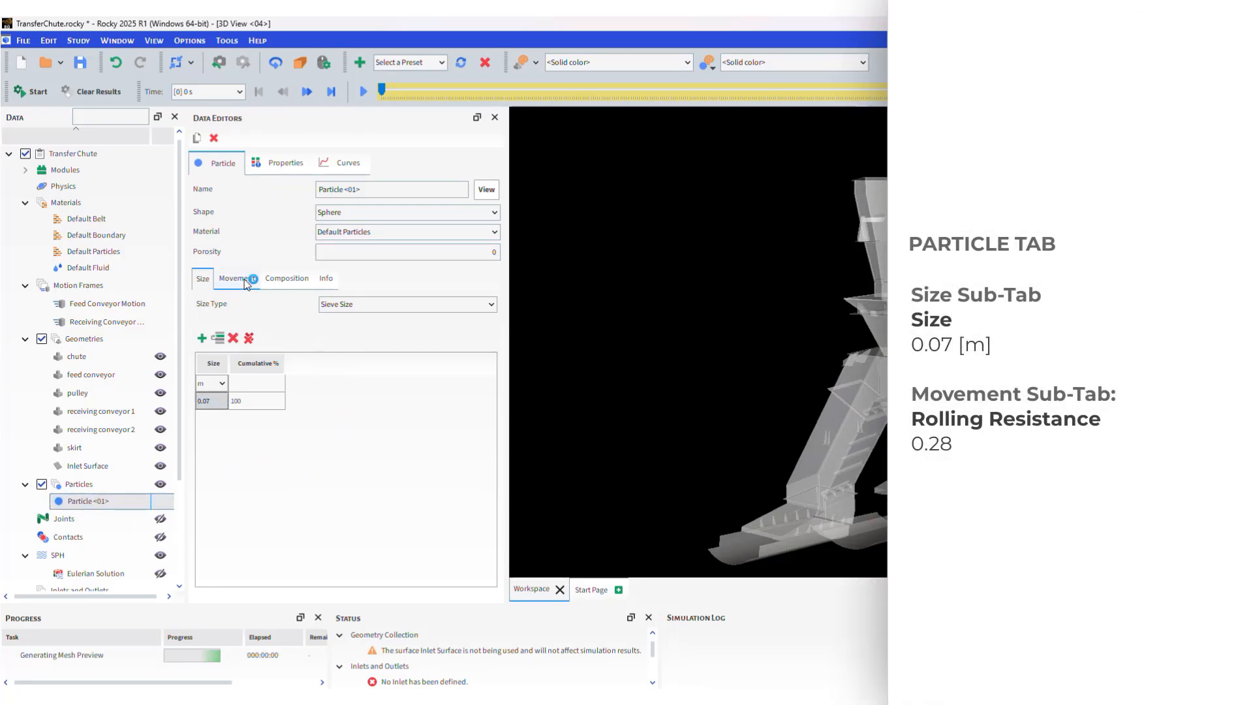
Give the particle rolling resistance 0.28 and maximize its details preview.
{"action": "left_click", "coordinate": [245, 280]}
{"action": "left_click", "coordinate": [358, 303]}
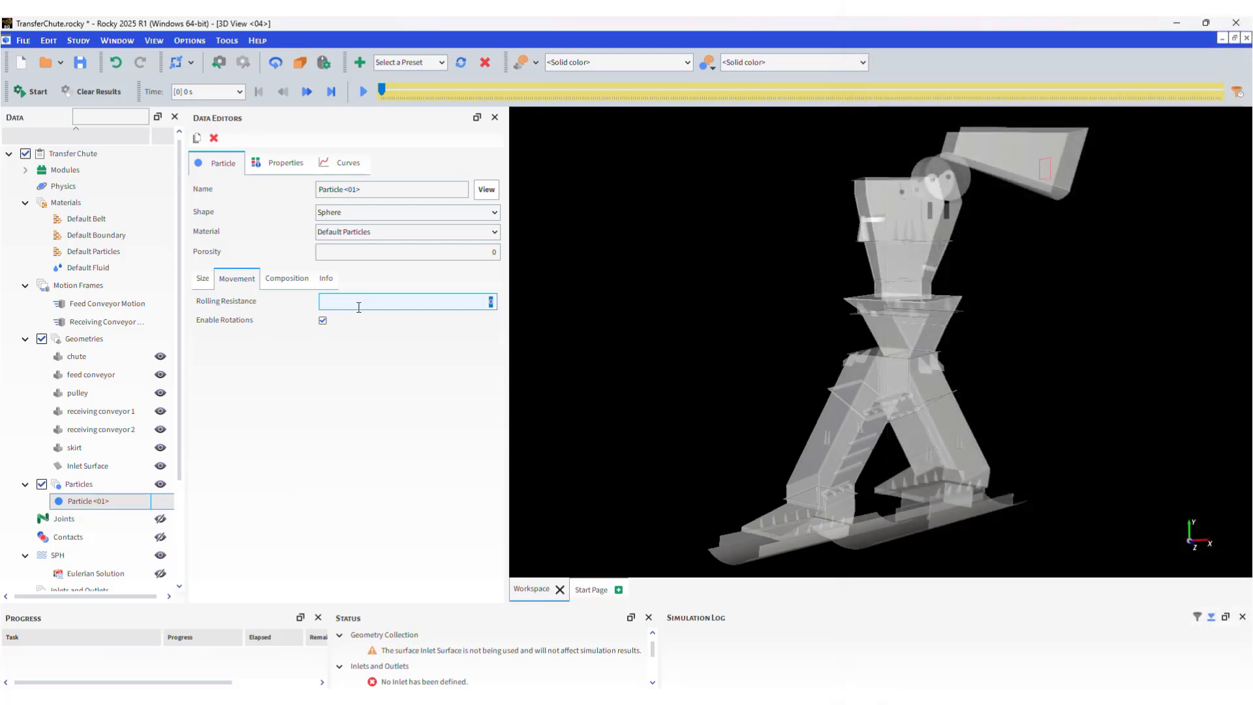
{"action": "type", "text": "0.28"}
{"action": "left_click", "coordinate": [486, 192]}
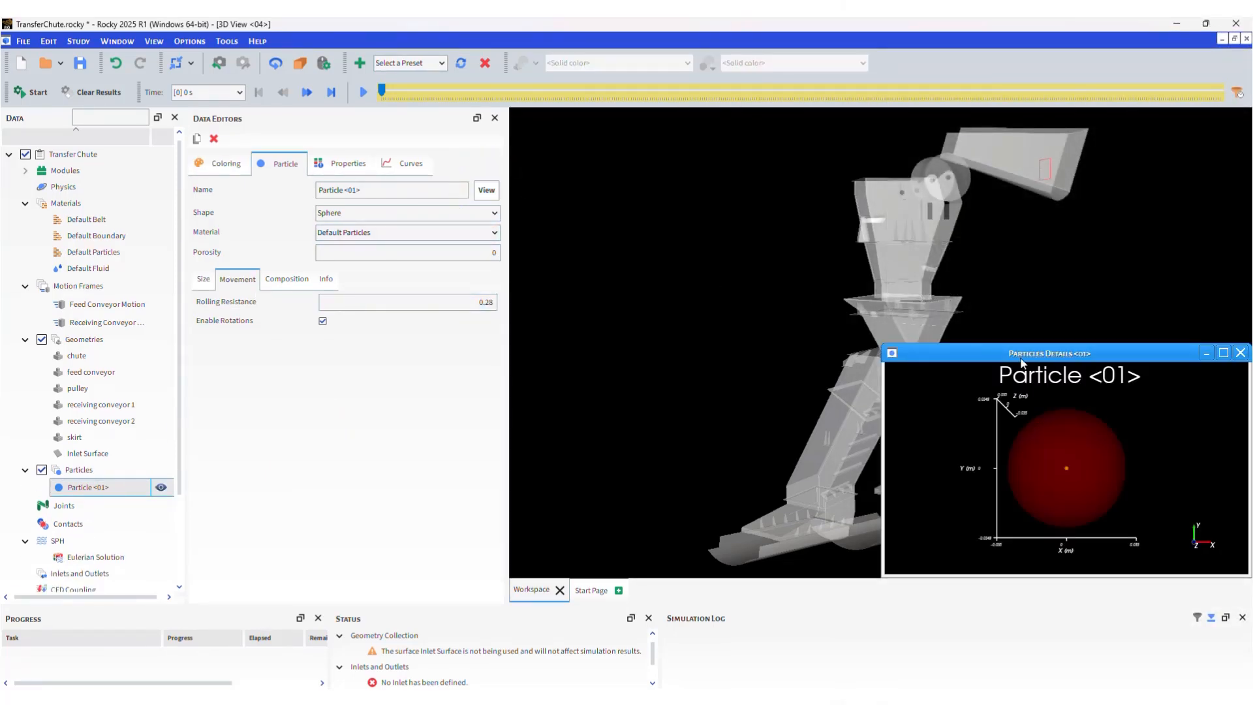
{"action": "left_click", "coordinate": [1224, 353]}
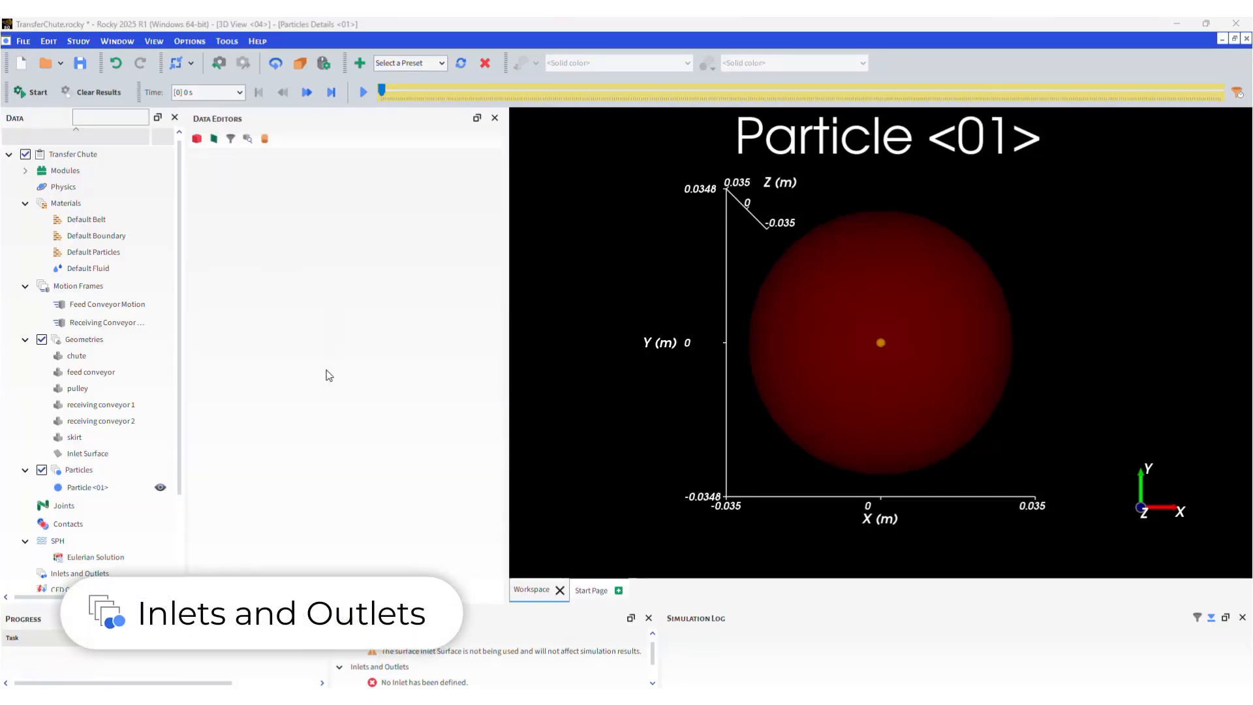
Create Particle Inlet <01> feeding Particle <01> at 1000 t/h.
{"action": "left_click", "coordinate": [134, 574]}
{"action": "right_click", "coordinate": [135, 574]}
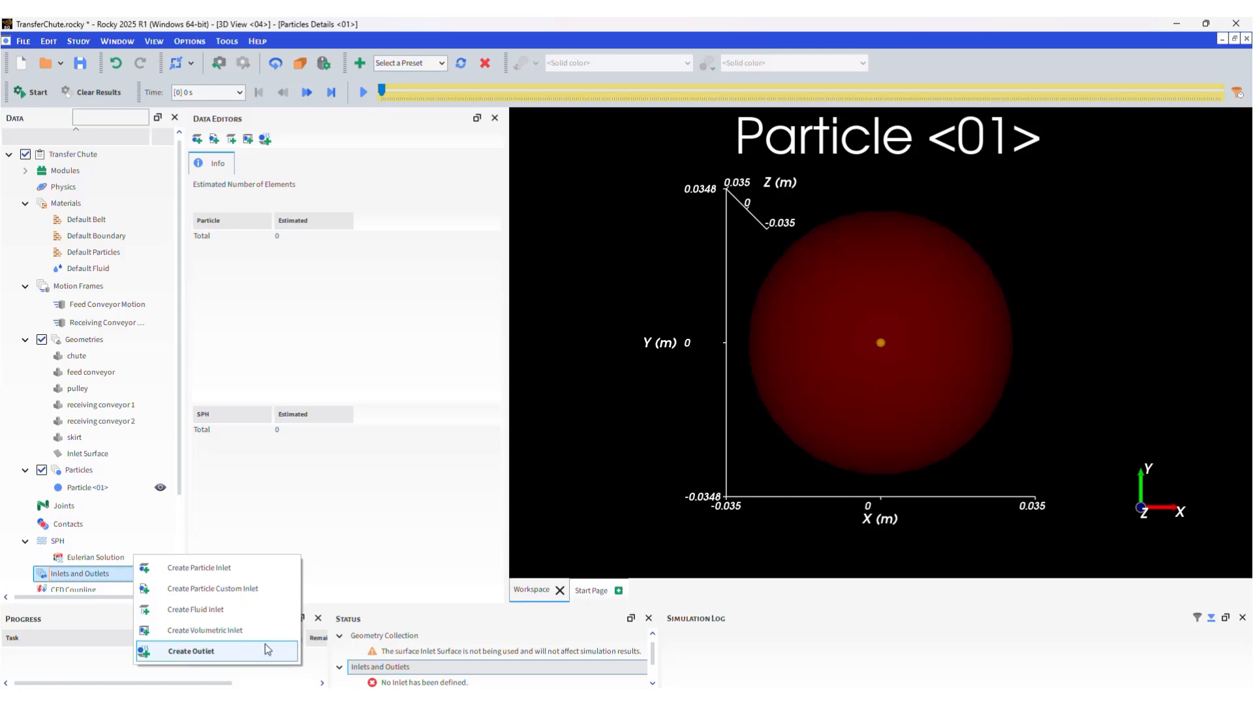
{"action": "left_click", "coordinate": [265, 569]}
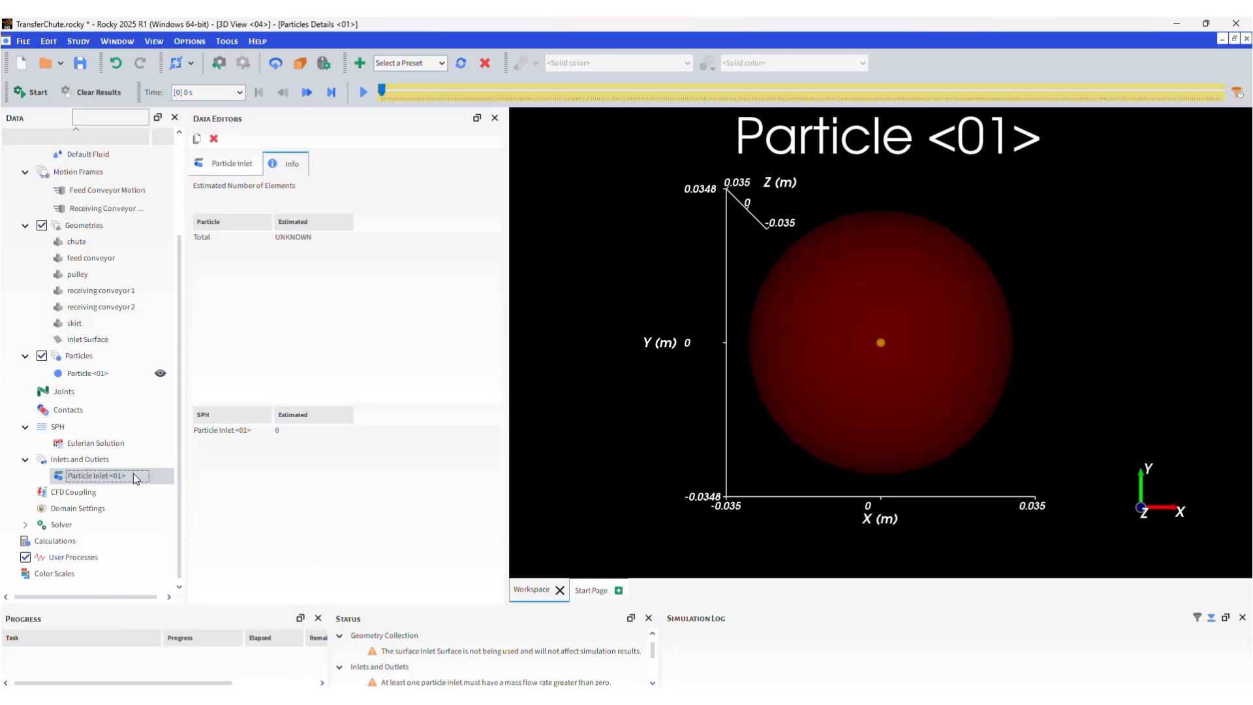
{"action": "left_click", "coordinate": [222, 163]}
{"action": "left_click", "coordinate": [202, 272]}
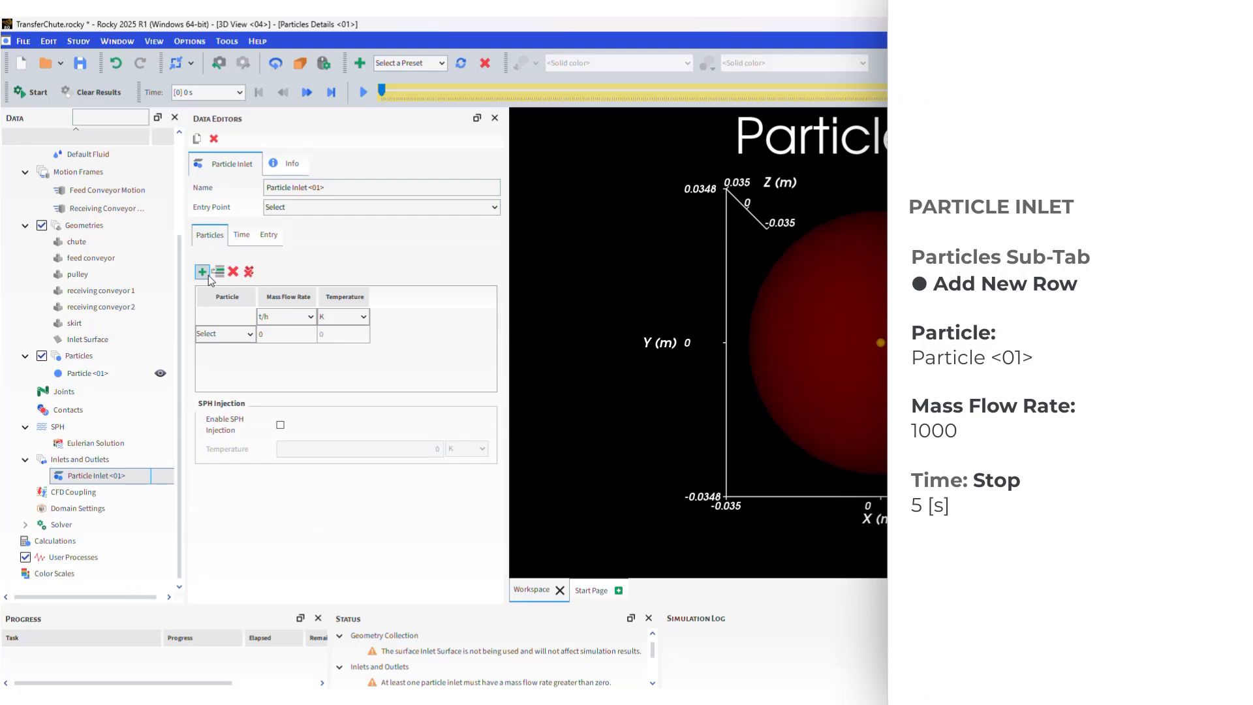
{"action": "left_click", "coordinate": [232, 335]}
{"action": "left_click", "coordinate": [222, 358]}
{"action": "left_click", "coordinate": [277, 333]}
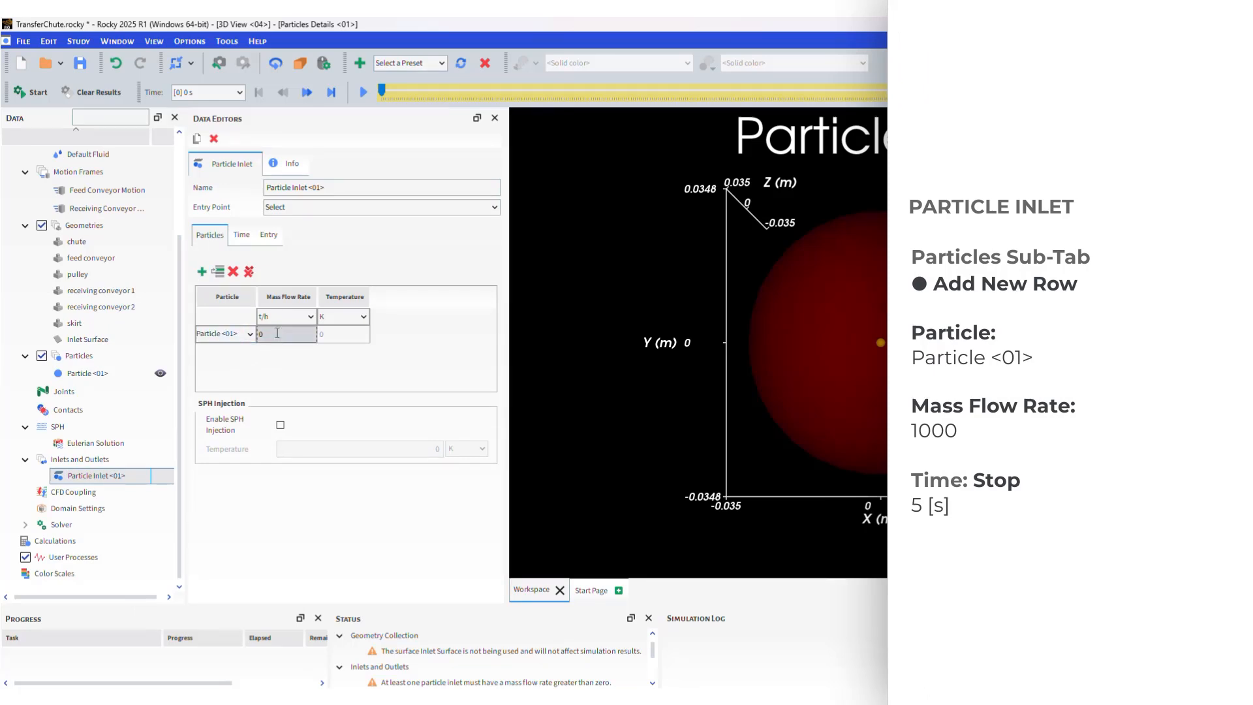
{"action": "type", "text": "1000"}
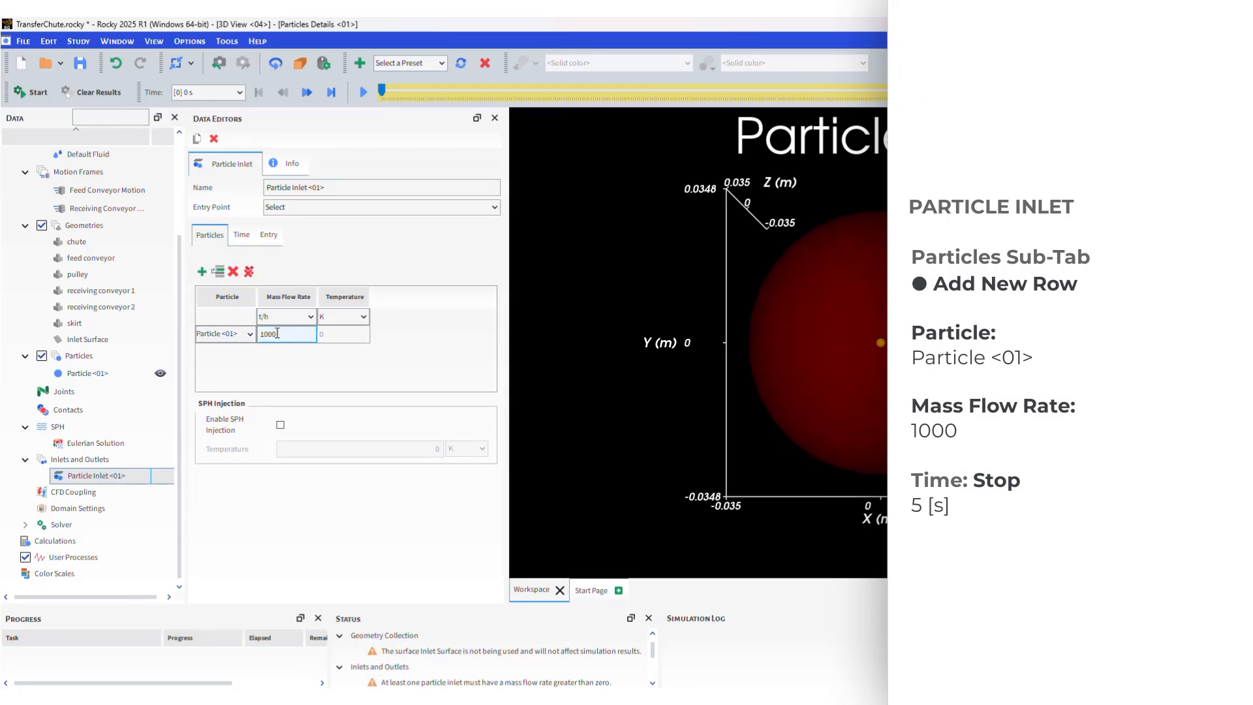
Set the inlet stop time to 5 s with entry point Inlet Surface, and view its particle estimate.
{"action": "left_click", "coordinate": [242, 235]}
{"action": "left_click", "coordinate": [299, 275]}
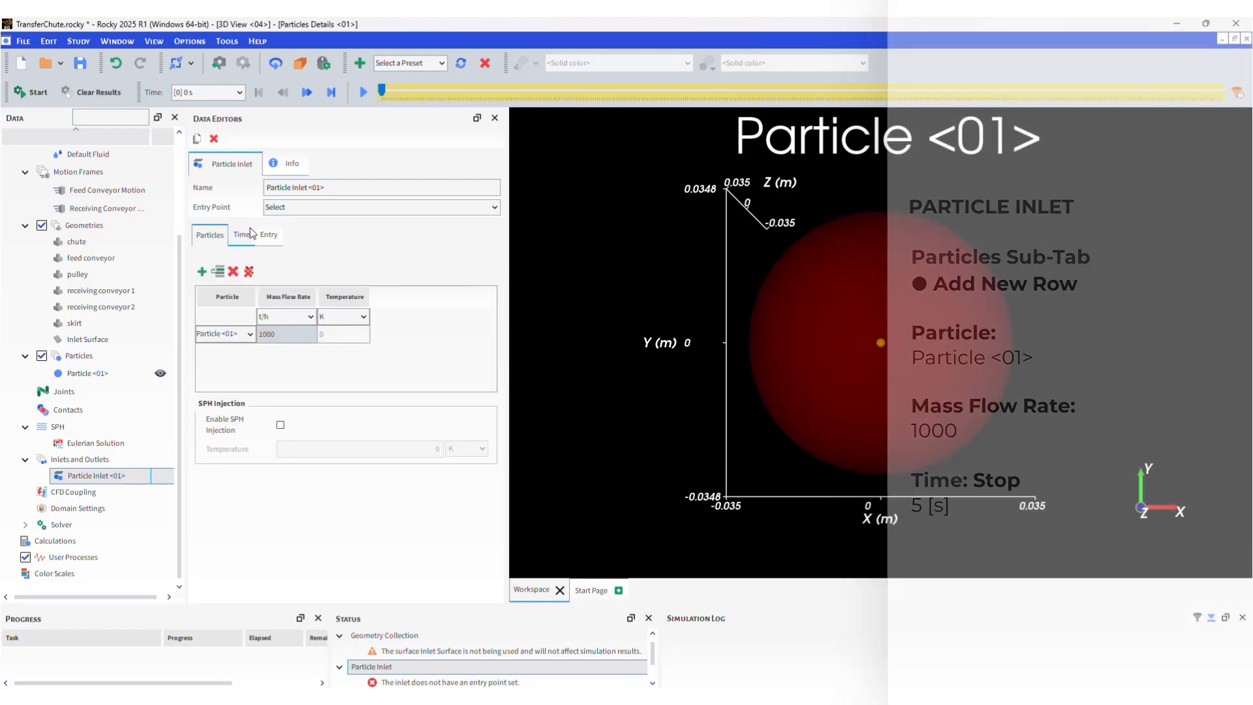
{"action": "left_click", "coordinate": [302, 213]}
{"action": "left_click", "coordinate": [303, 213]}
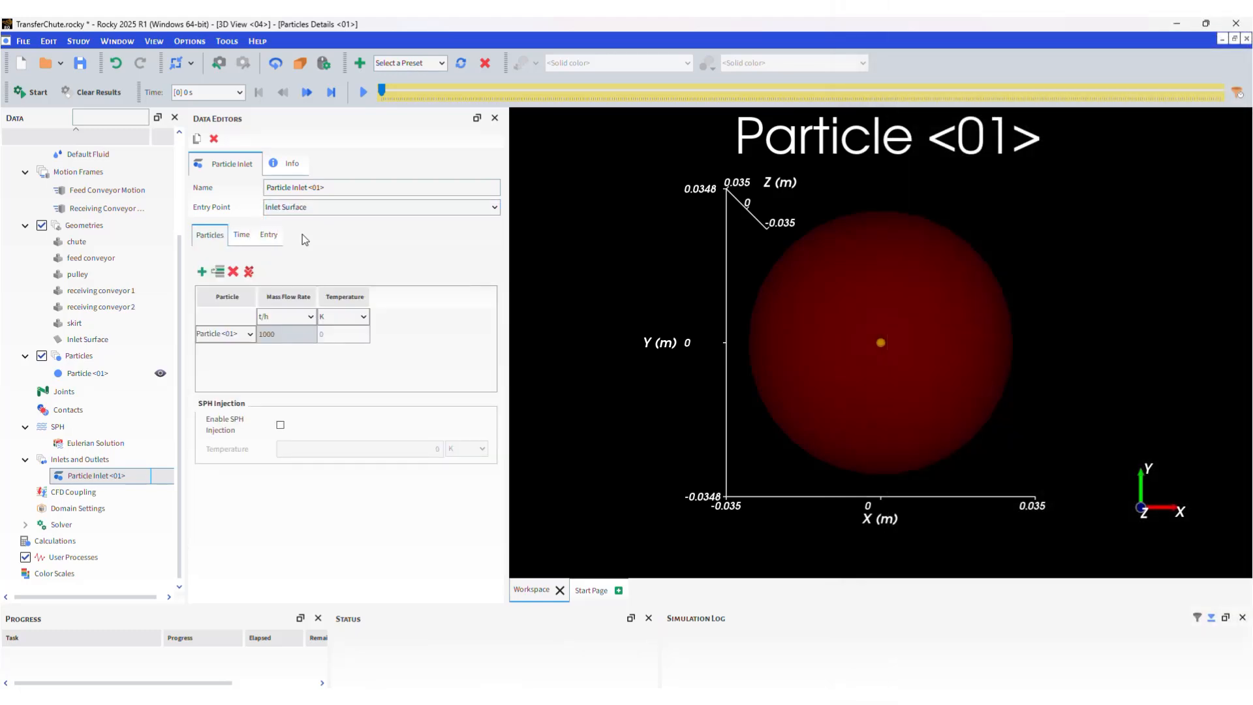
{"action": "left_click", "coordinate": [299, 168]}
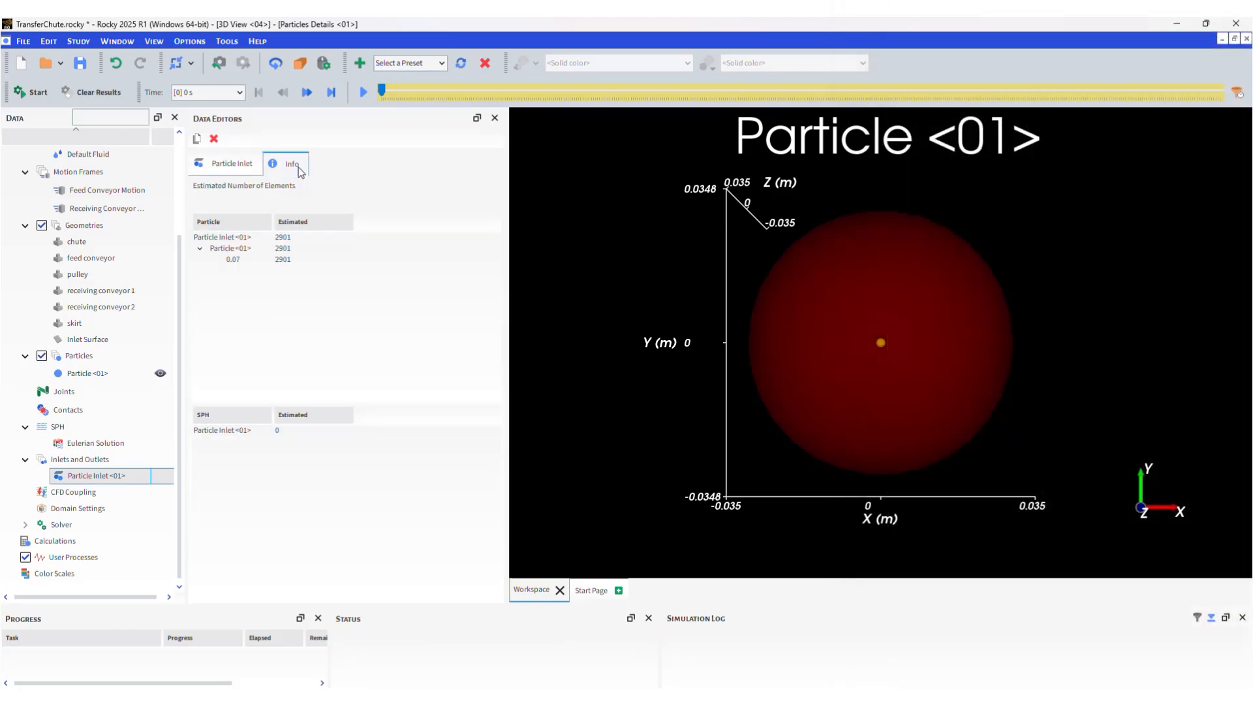
Review the 2901-particle inlet estimate by particle size, then show the Solver's 13 s time settings.
{"action": "left_click", "coordinate": [116, 459]}
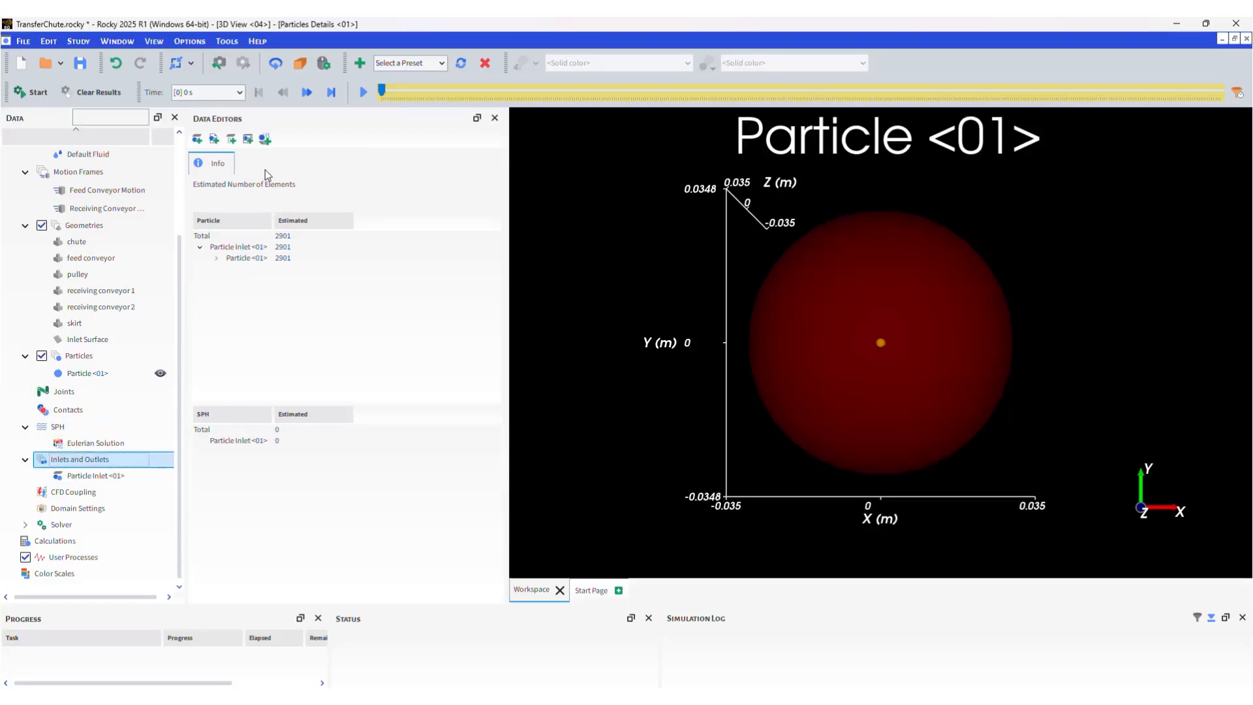
{"action": "left_click", "coordinate": [216, 259]}
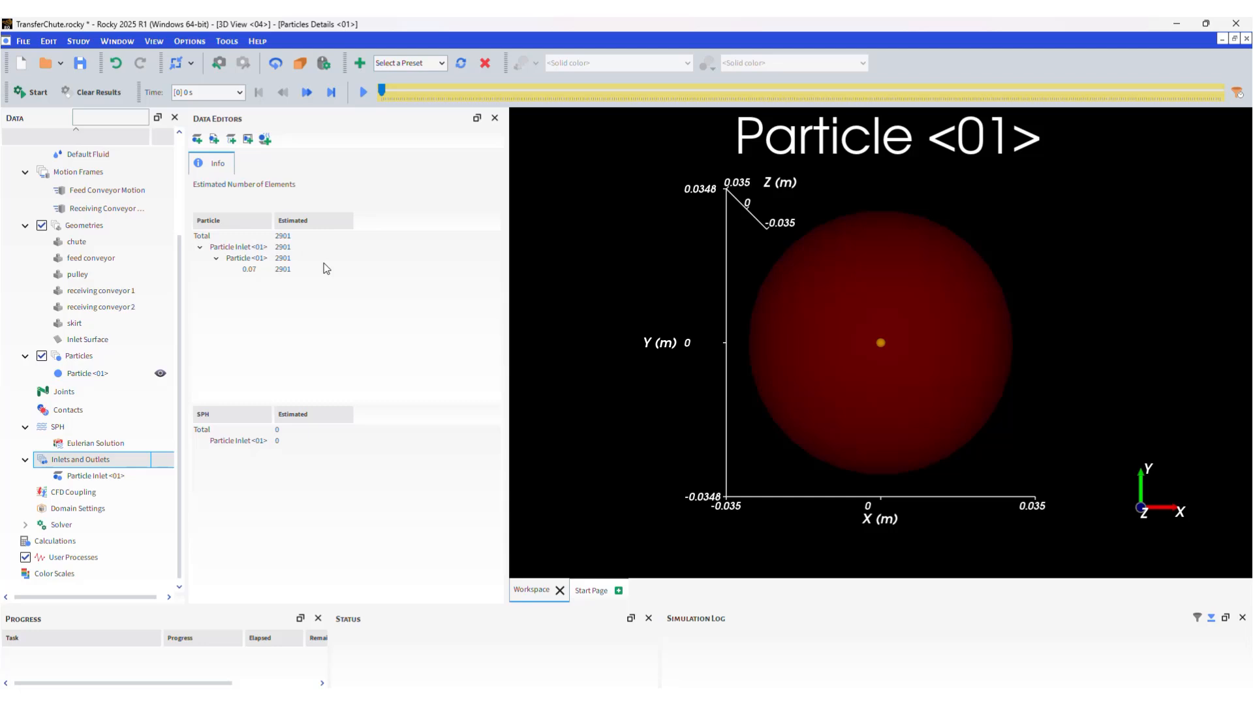
{"action": "left_click", "coordinate": [128, 525]}
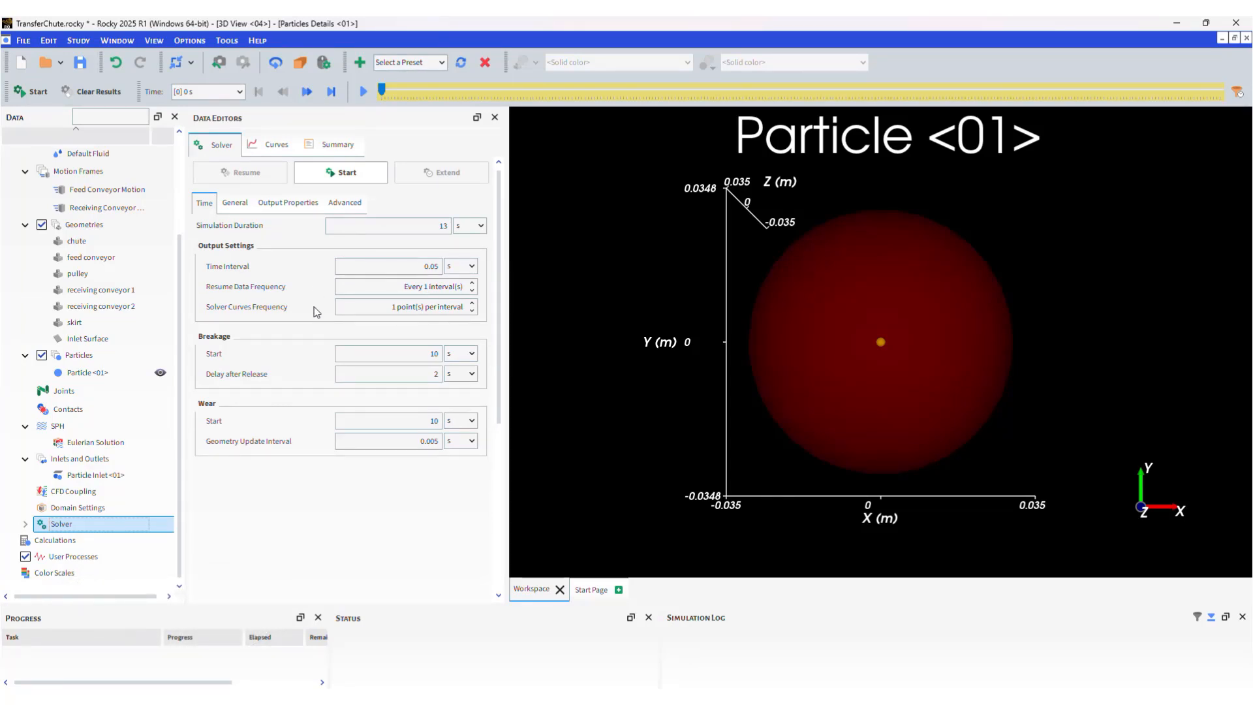
Confirm the 13 s simulation duration and start the run on CPU with 4 processors.
{"action": "double_click", "coordinate": [345, 226]}
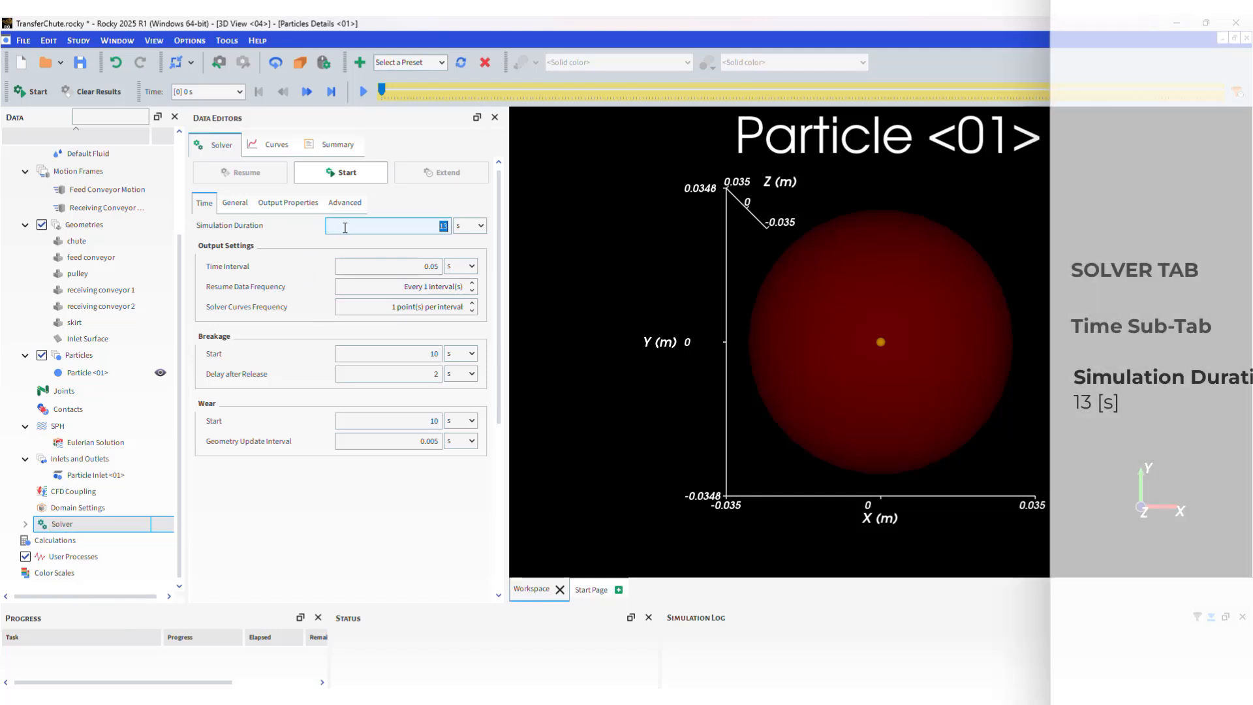
{"action": "type", "text": "13"}
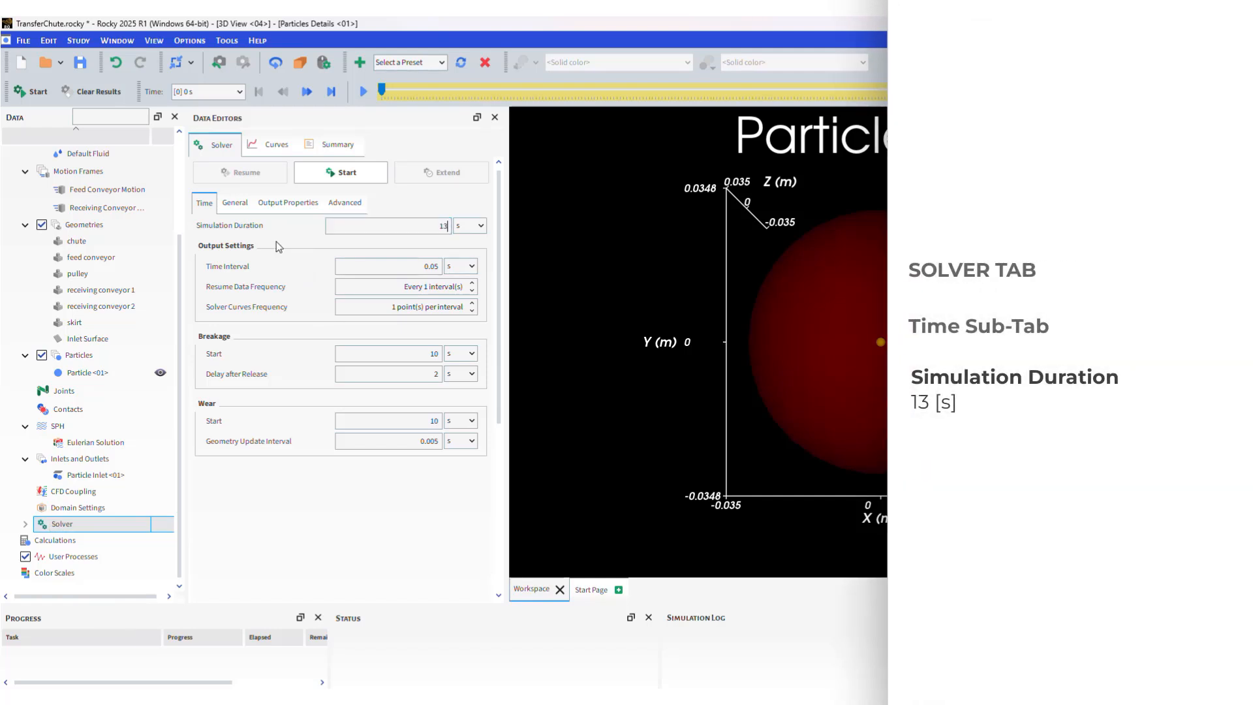
{"action": "left_click", "coordinate": [250, 205]}
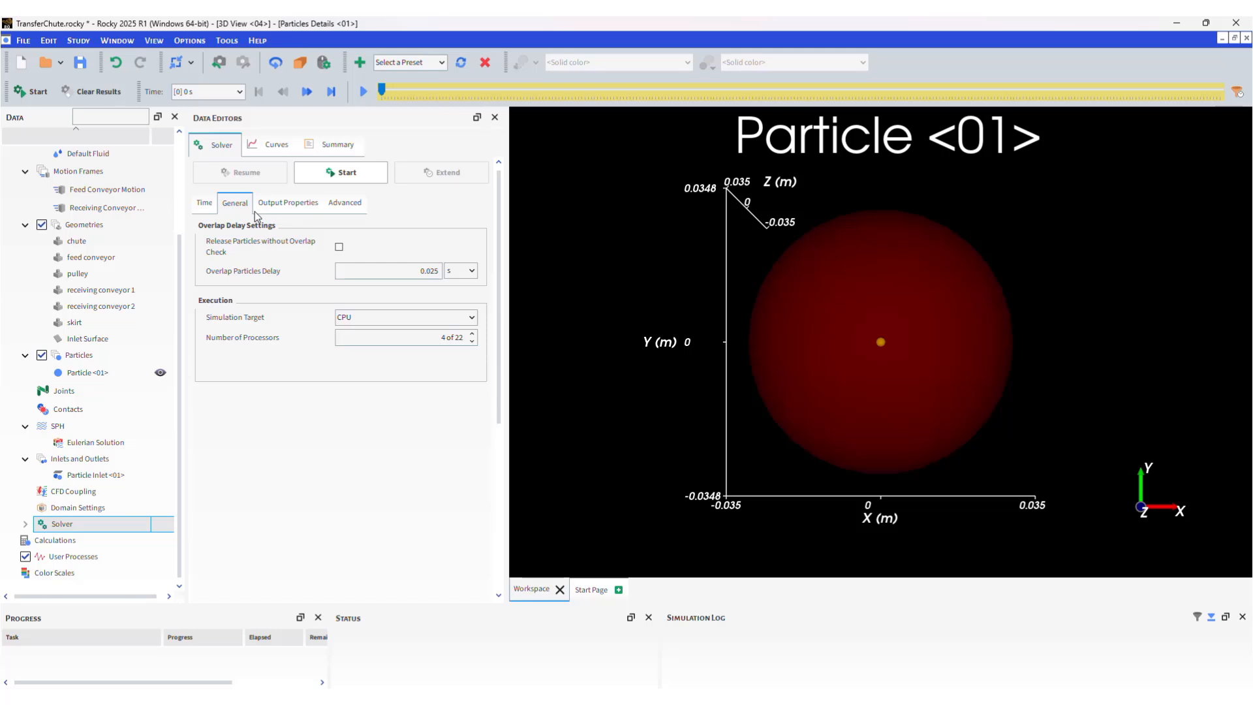
{"action": "left_click", "coordinate": [323, 178]}
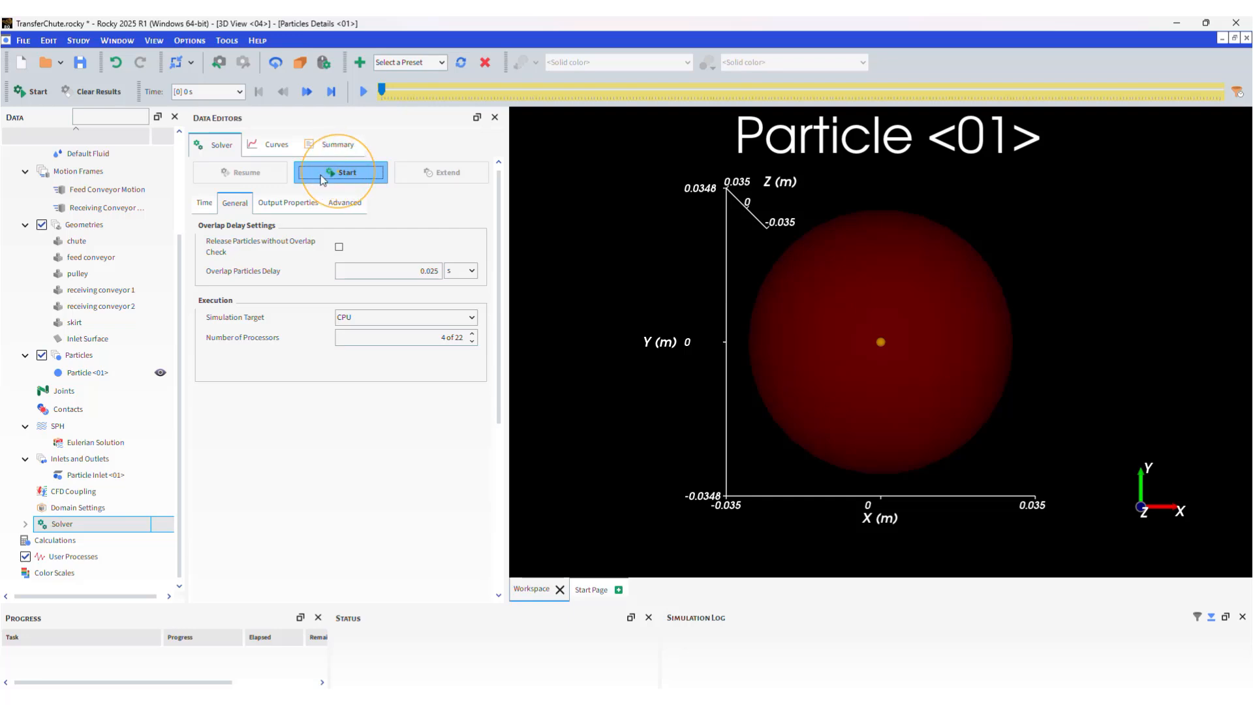